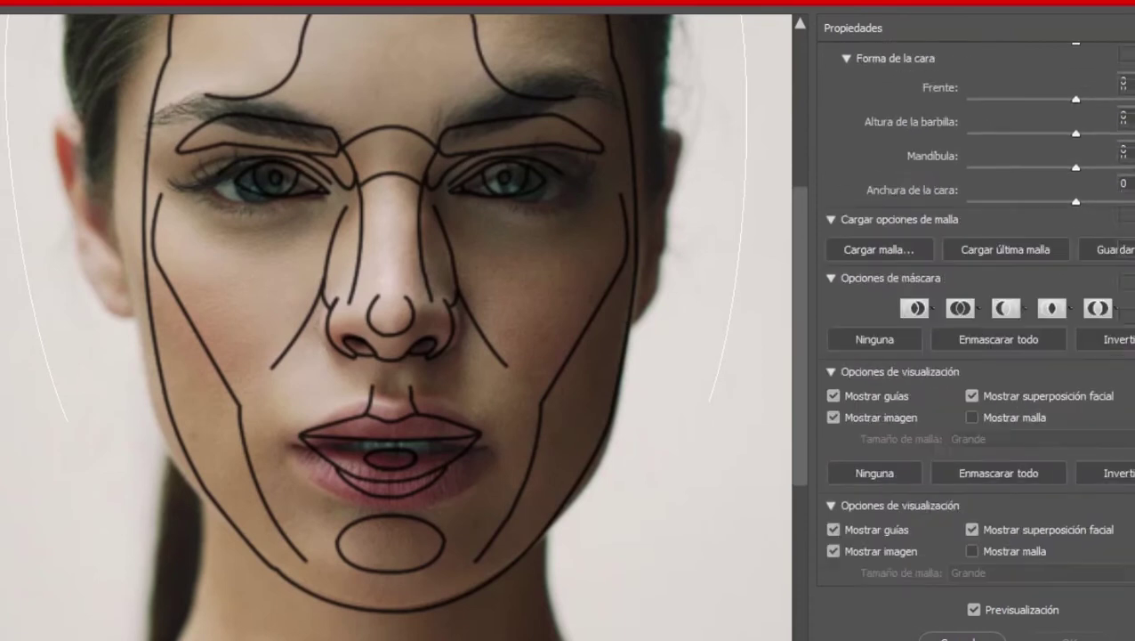
Step: Set the Liquify backdrop to use Capa 2 so the facial proportion template overlays the portrait
left_click(1039, 475)
left_click(1044, 460)
left_click(1044, 455)
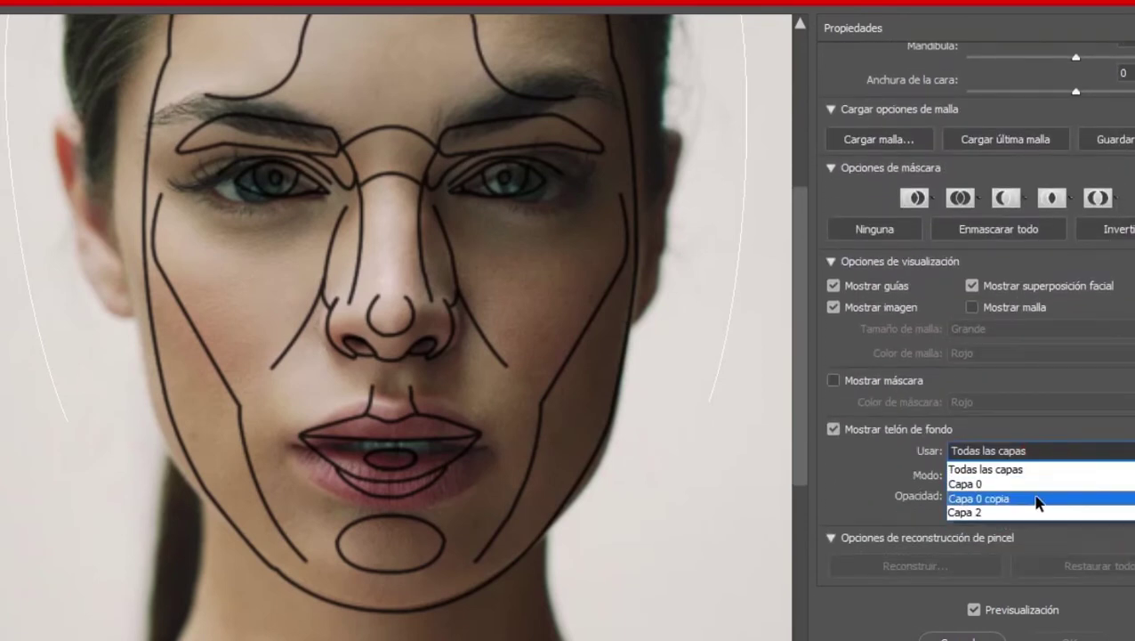
left_click(1038, 500)
left_click(1037, 456)
left_click(1029, 485)
left_click(1023, 457)
left_click(995, 512)
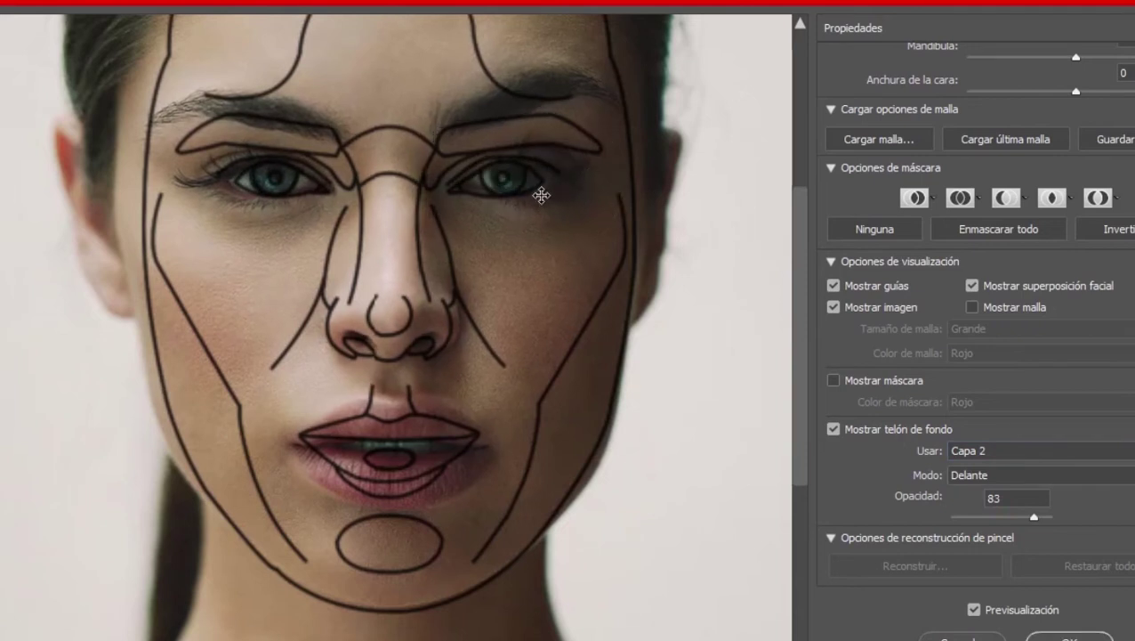
Step: Narrow the nose with the face-aware nose width at -67 to match the template's nose outline
mouse_move(328, 364)
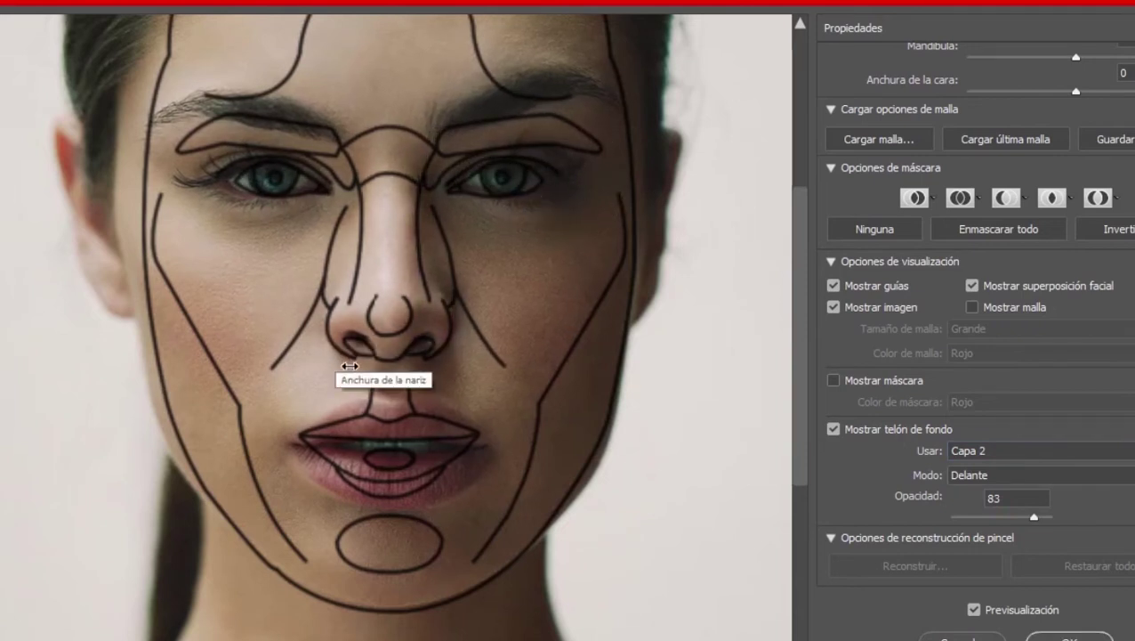
scroll(348, 363, "up", 1)
mouse_move(558, 194)
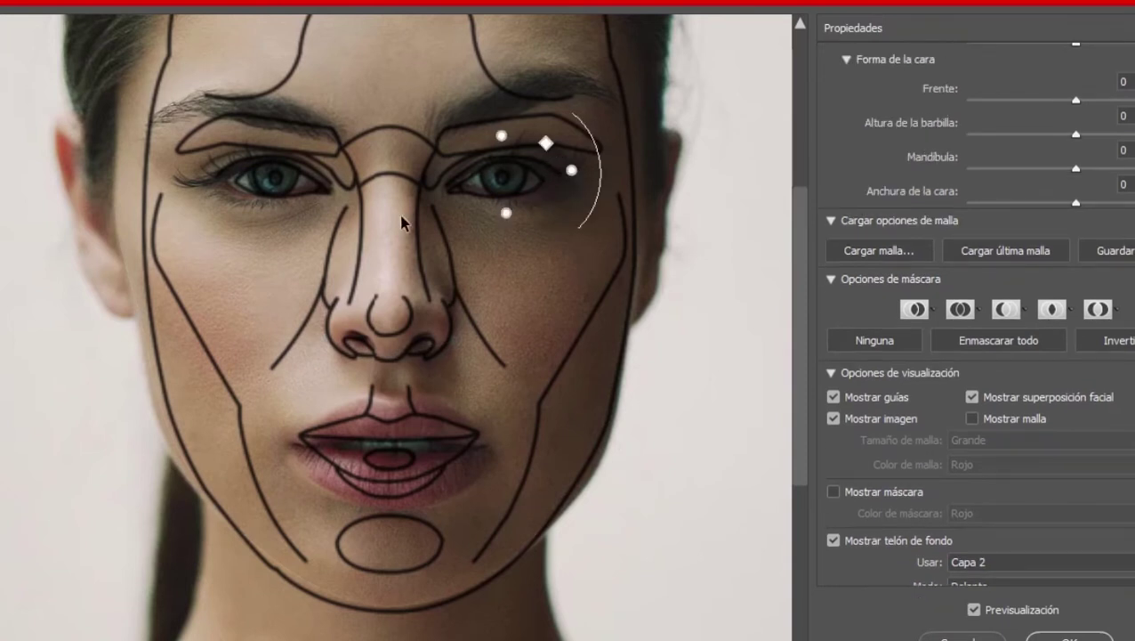
mouse_move(312, 504)
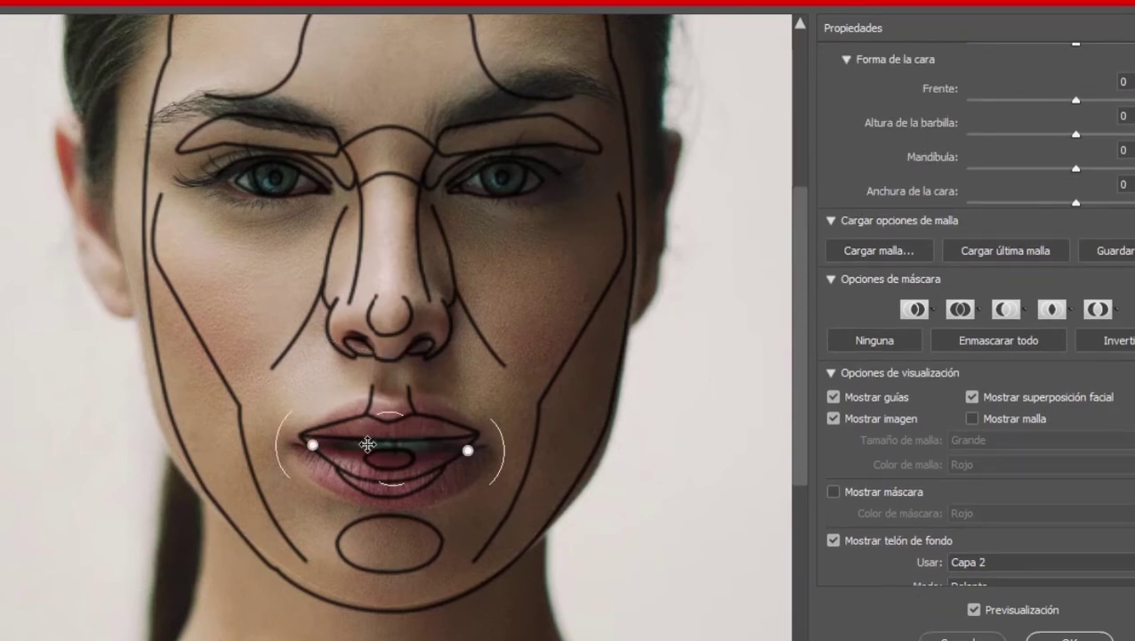
mouse_move(368, 444)
left_mouse_down()
mouse_move(375, 456)
mouse_move(369, 444)
left_mouse_up()
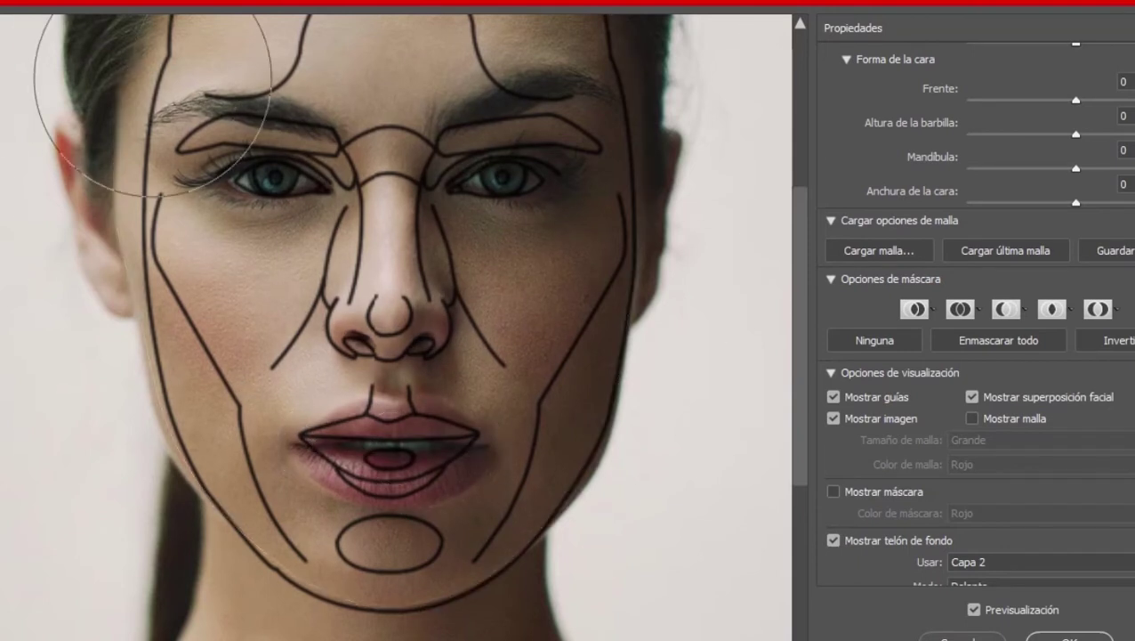
scroll(979, 356, "up", 1)
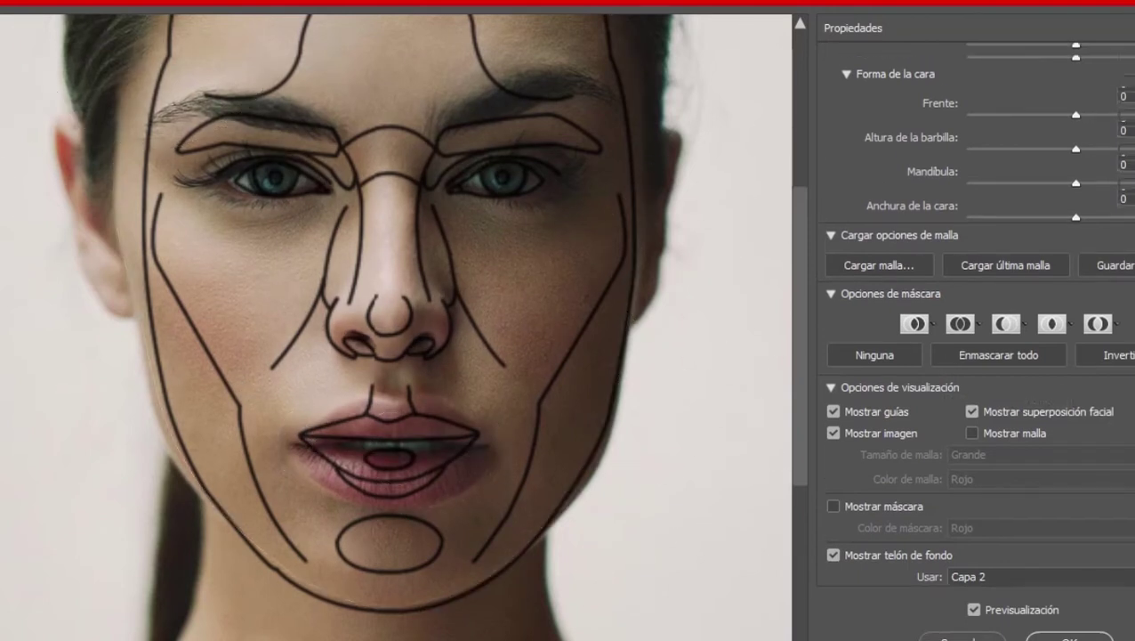
Step: Set the Liquify brush size to 125 for reshaping the eyebrows
scroll(979, 356, "up", 5)
left_click_drag(802, 367, 801, 311)
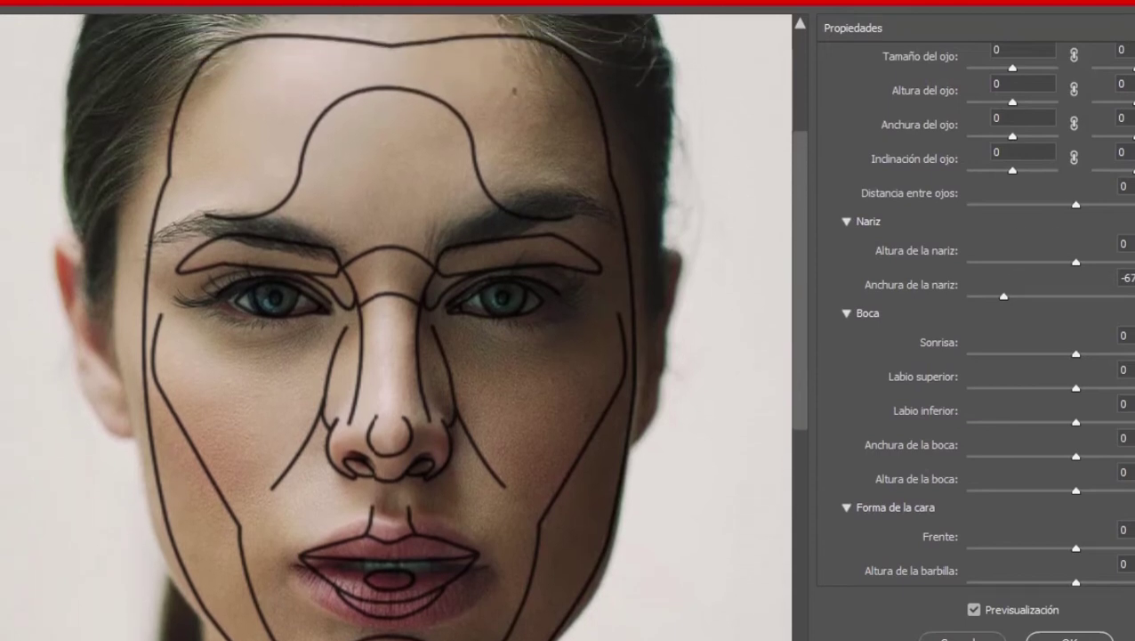
scroll(974, 311, "up", 5)
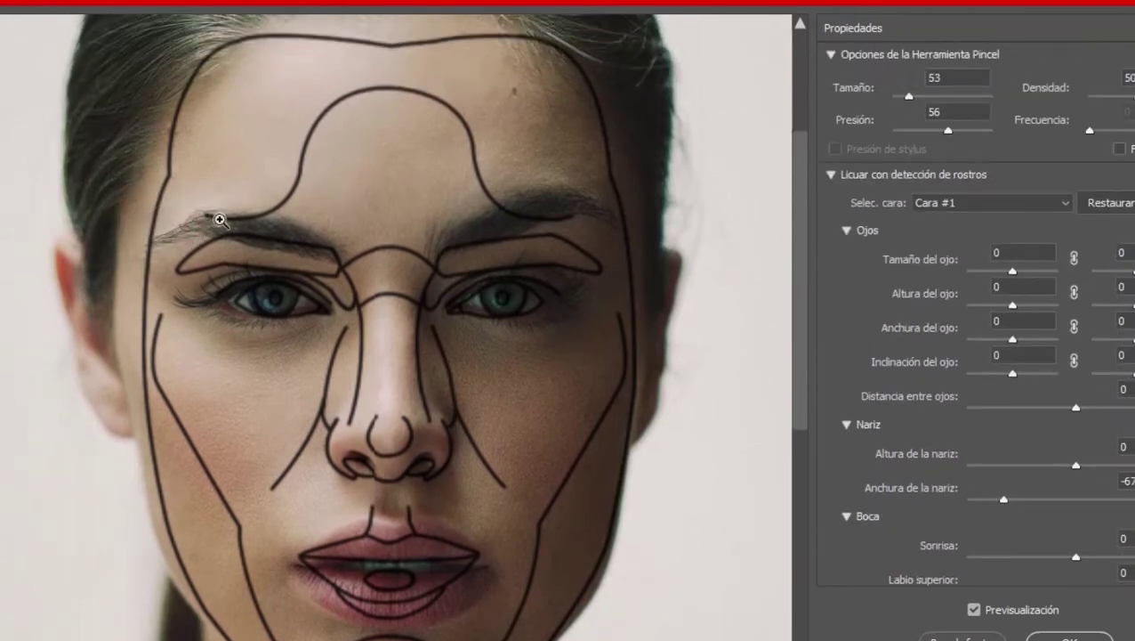
left_click_drag(917, 103, 924, 104)
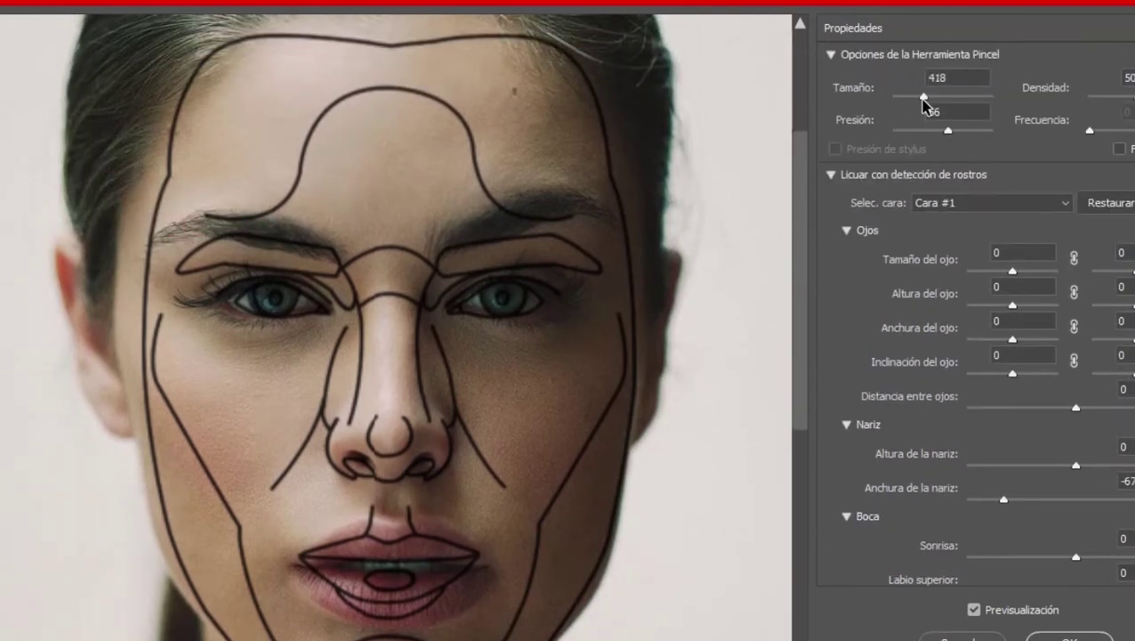
Step: Try to push the eyebrow on the picture's left side down into its template outline, and undo the strokes
left_click_drag(334, 224, 312, 268)
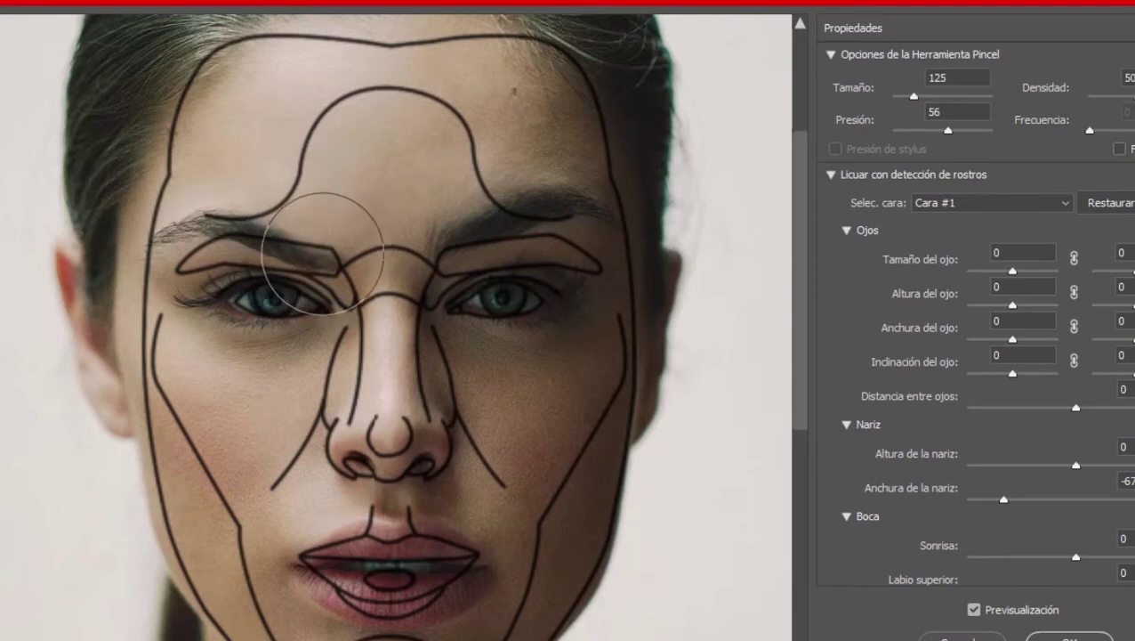
mouse_move(243, 241)
left_mouse_down()
mouse_move(214, 245)
mouse_move(213, 256)
mouse_move(257, 261)
left_mouse_up()
key("ctrl+z")
key("ctrl+z")
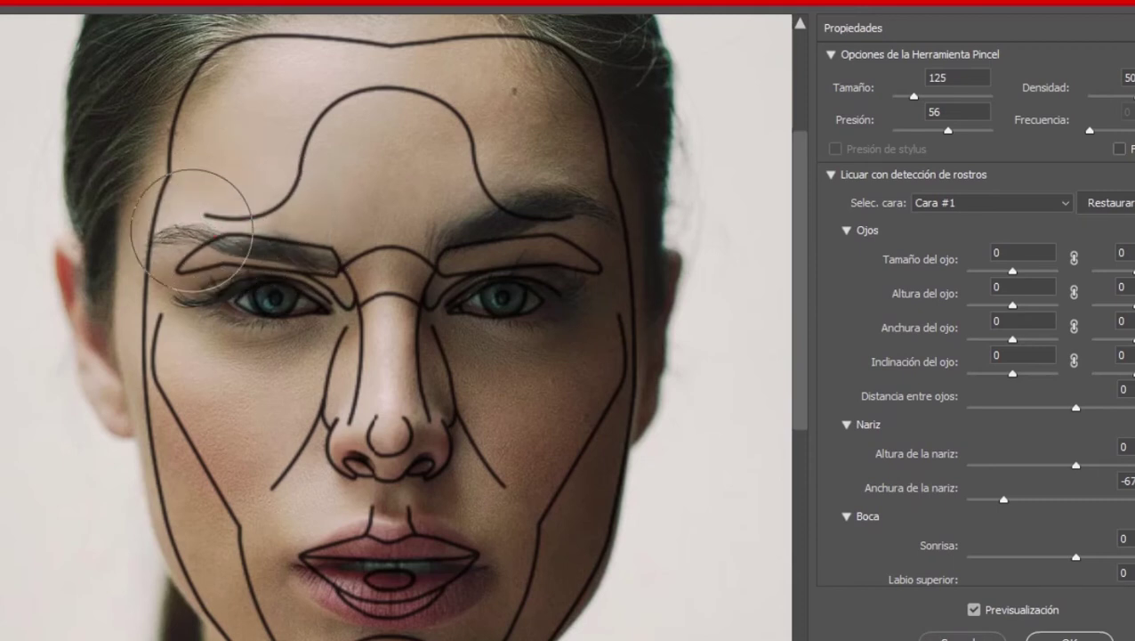
mouse_move(203, 223)
left_mouse_down()
mouse_move(175, 250)
mouse_move(195, 258)
left_mouse_up()
key("ctrl+z")
key("ctrl+z")
key("ctrl+z")
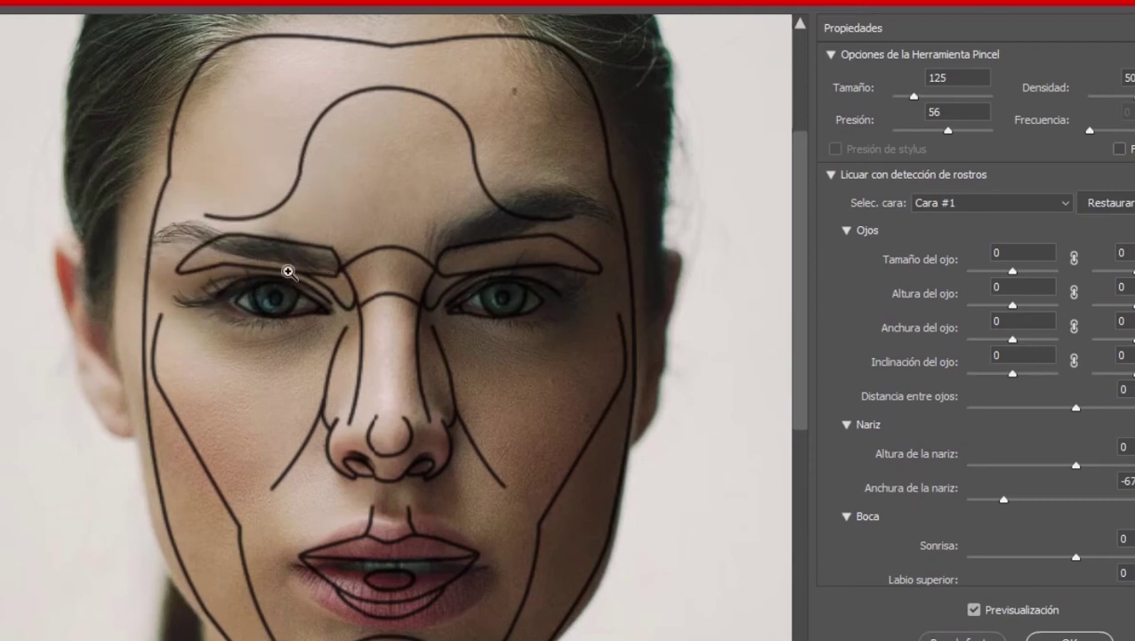
Step: Push both eyebrows down into the template's brow outlines and refine their shape with a brush size of 166
mouse_move(534, 198)
left_mouse_down()
mouse_move(499, 213)
mouse_move(563, 234)
mouse_move(506, 220)
mouse_move(482, 233)
left_mouse_up()
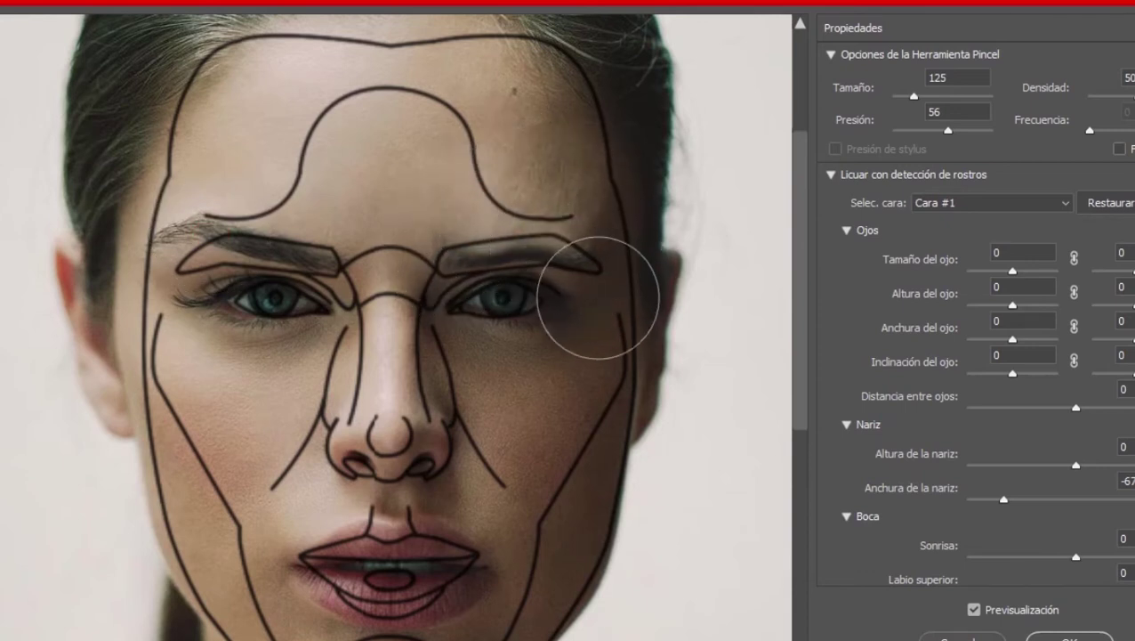
left_click_drag(492, 249, 507, 256)
mouse_move(206, 222)
left_mouse_down()
mouse_move(185, 250)
mouse_move(192, 263)
mouse_move(157, 231)
mouse_move(179, 255)
mouse_move(214, 233)
left_mouse_up()
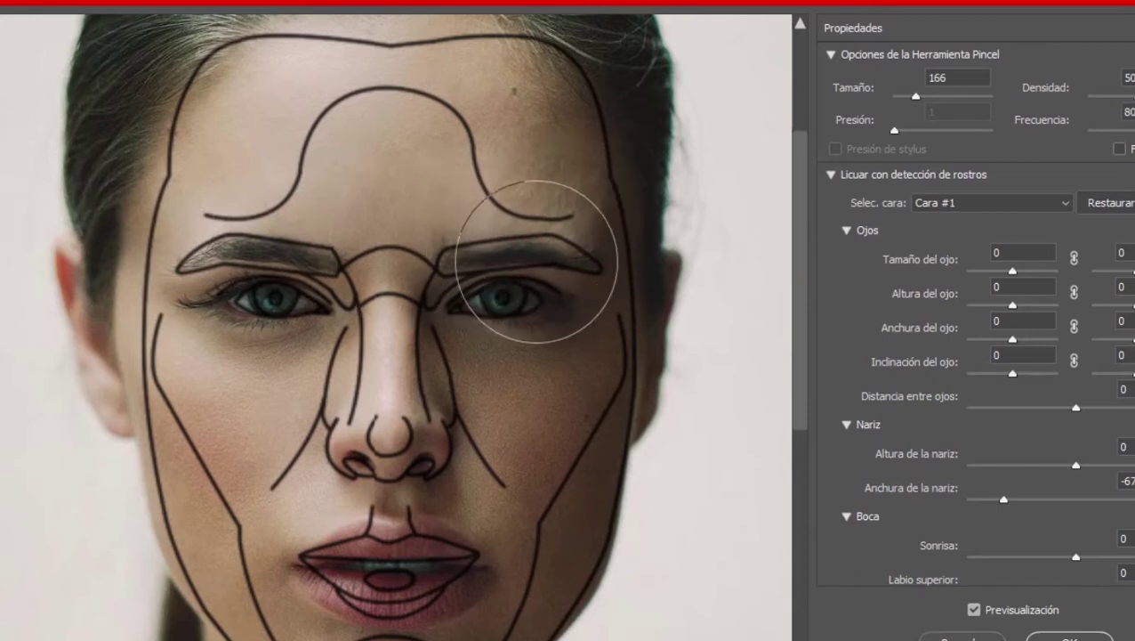
left_click_drag(507, 277, 481, 271)
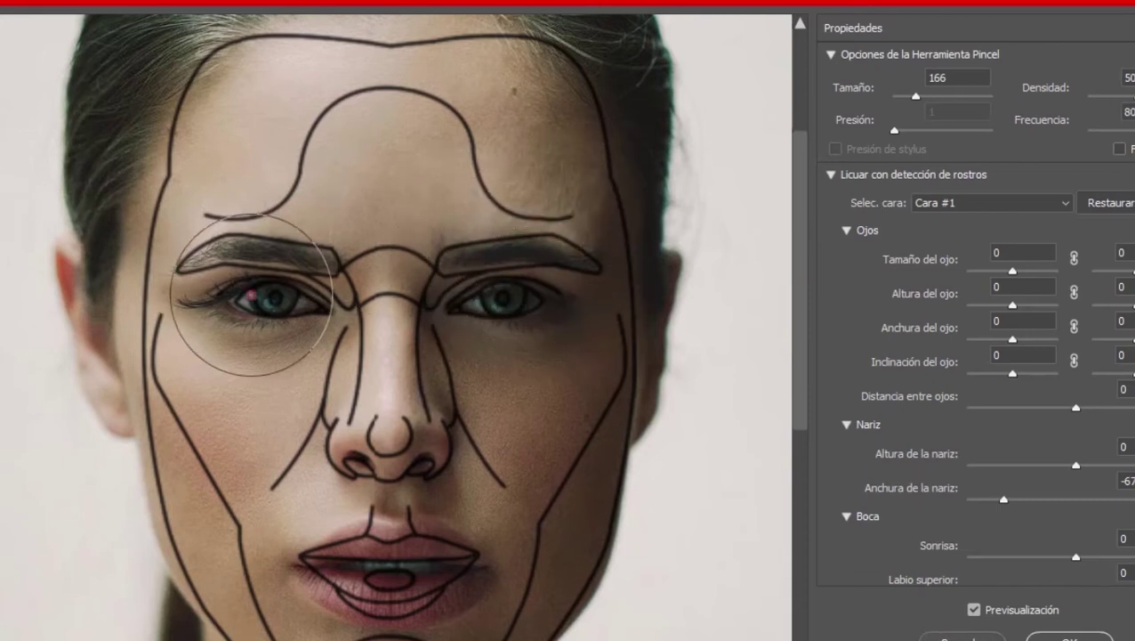
left_click(233, 256)
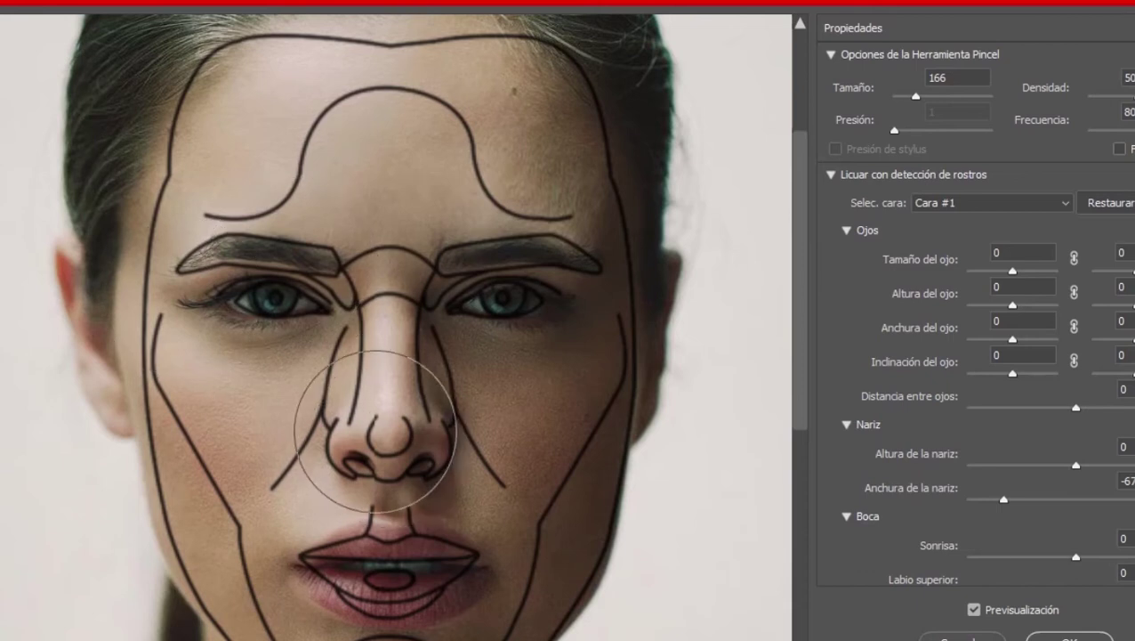
Step: Refine the tip of the nose to fit the template using a brush size of 125
left_click(1, 138)
left_click(400, 443)
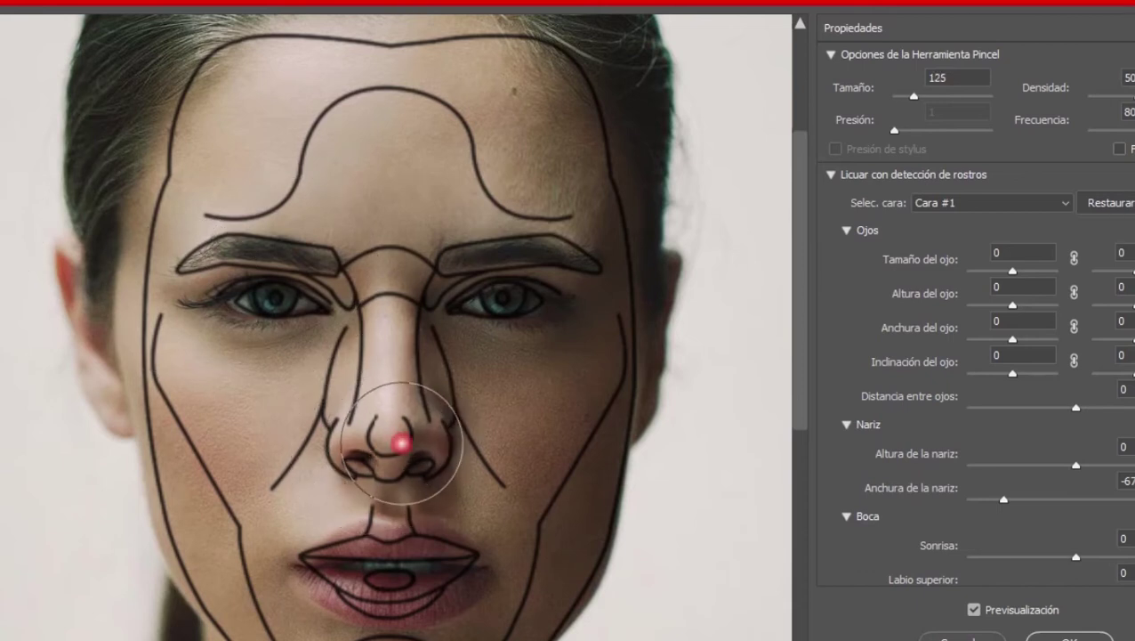
left_click(2, 44)
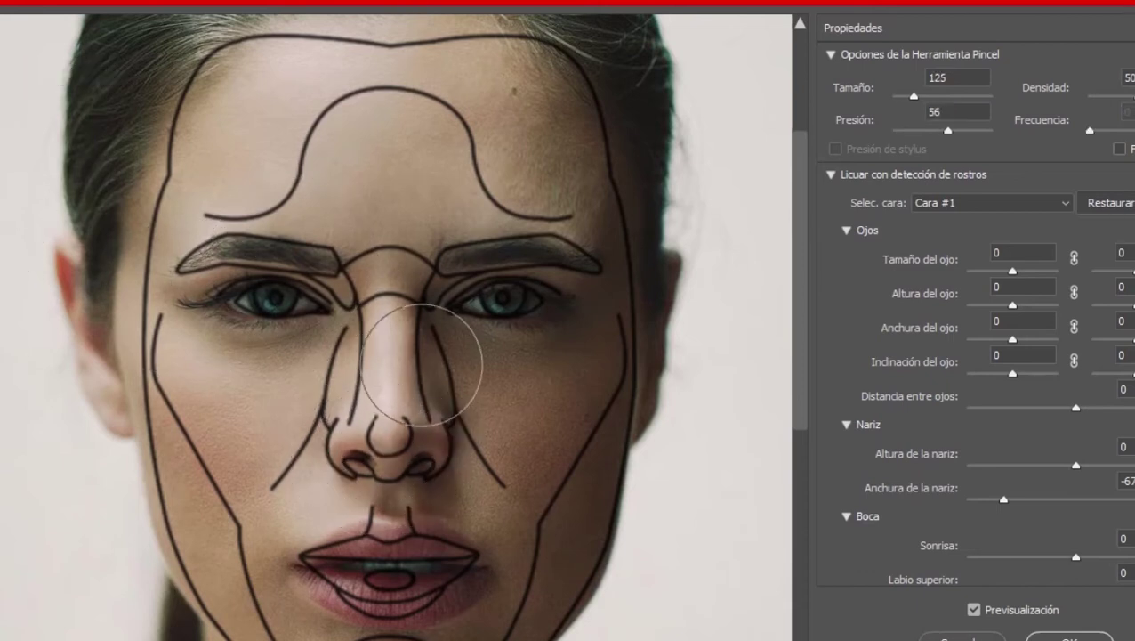
left_click(400, 427)
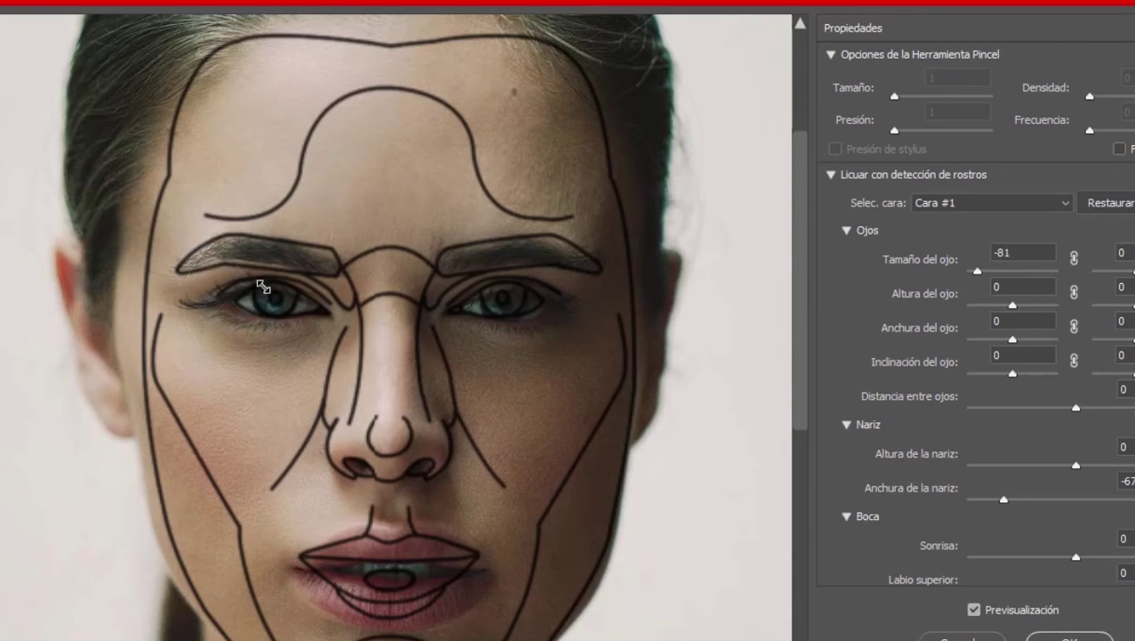
Step: Shrink the eyes to fit the template, with eye size -100 for the first eye and -33 for the second
left_click_drag(264, 287, 274, 293)
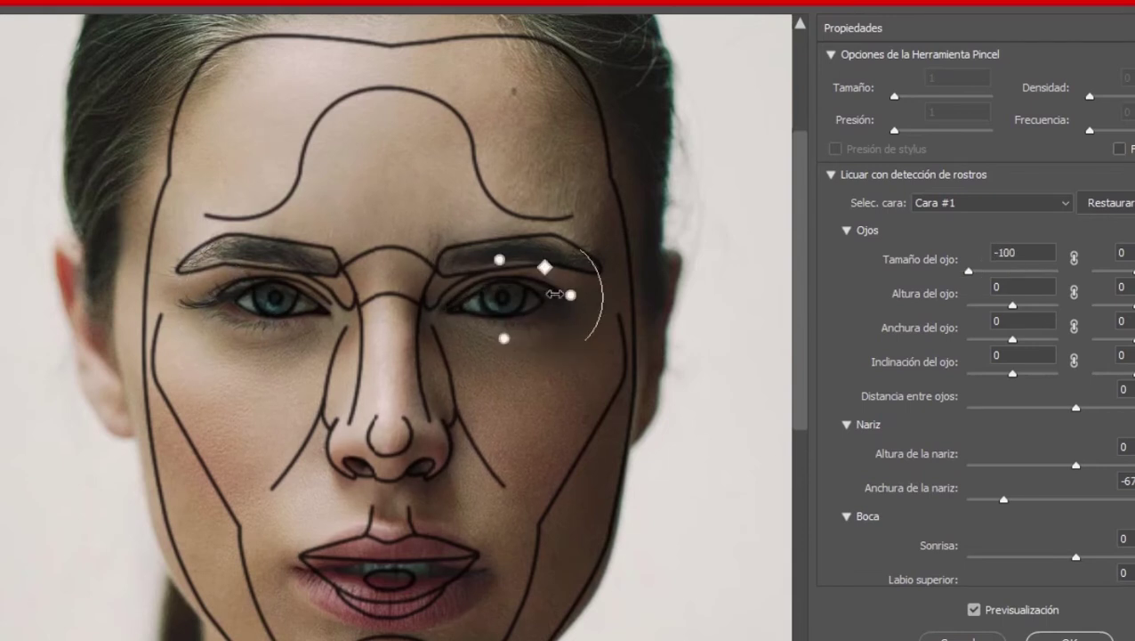
left_click_drag(546, 270, 539, 289)
Step: Reshape the lips toward the template's mouth outline and undo the last lip adjustment
left_click_drag(800, 331, 783, 385)
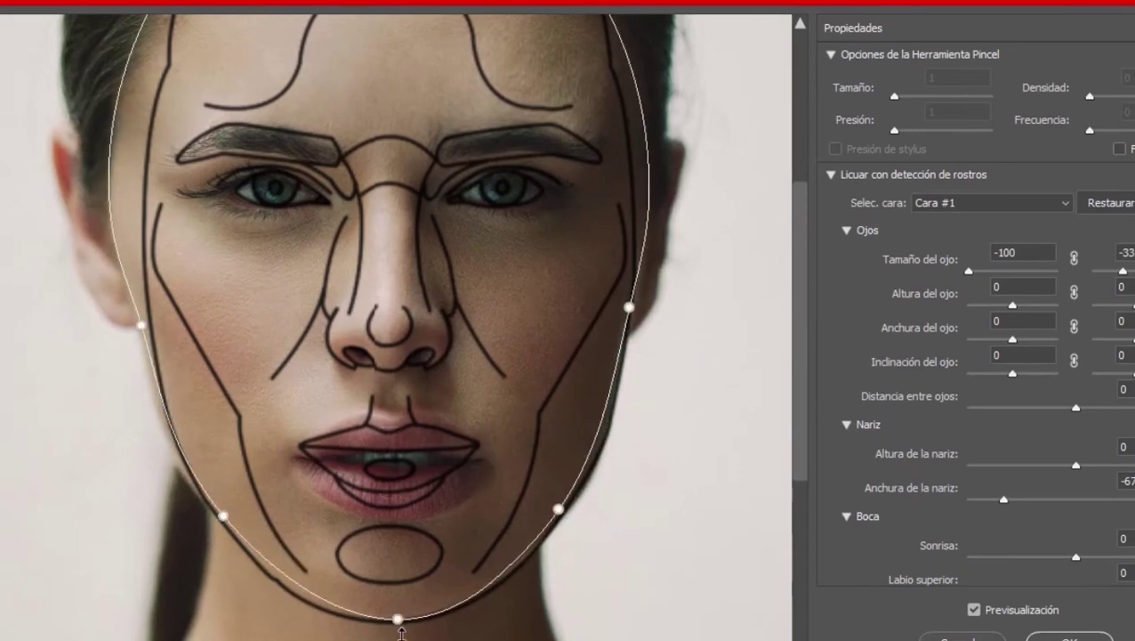
left_click_drag(308, 466, 341, 452)
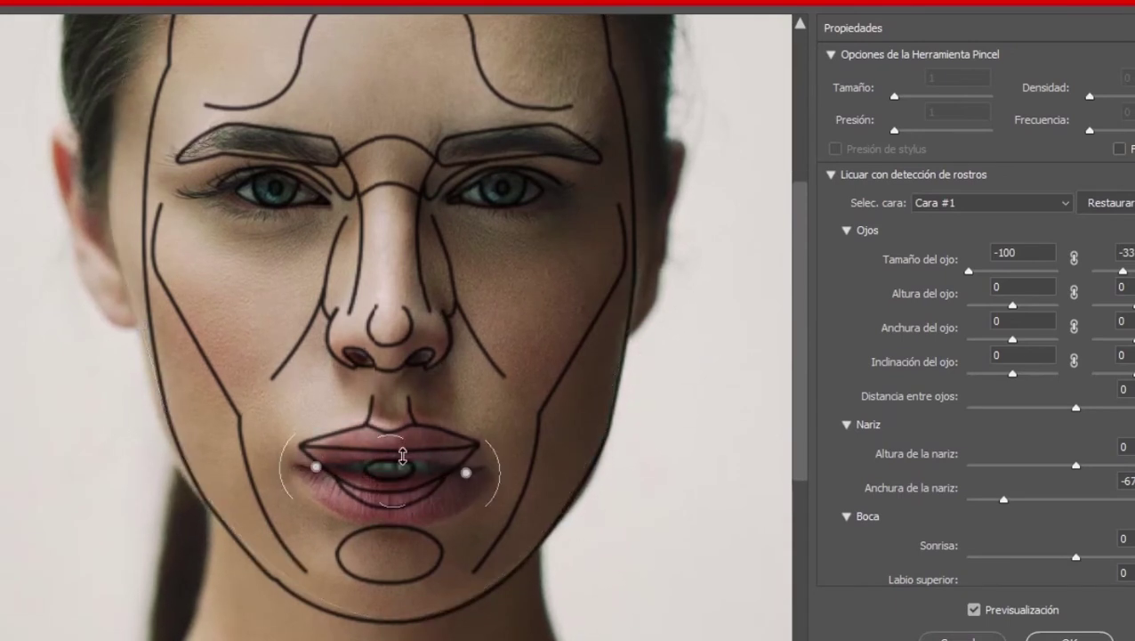
mouse_move(402, 536)
left_mouse_down()
mouse_move(406, 497)
mouse_move(407, 516)
left_mouse_up()
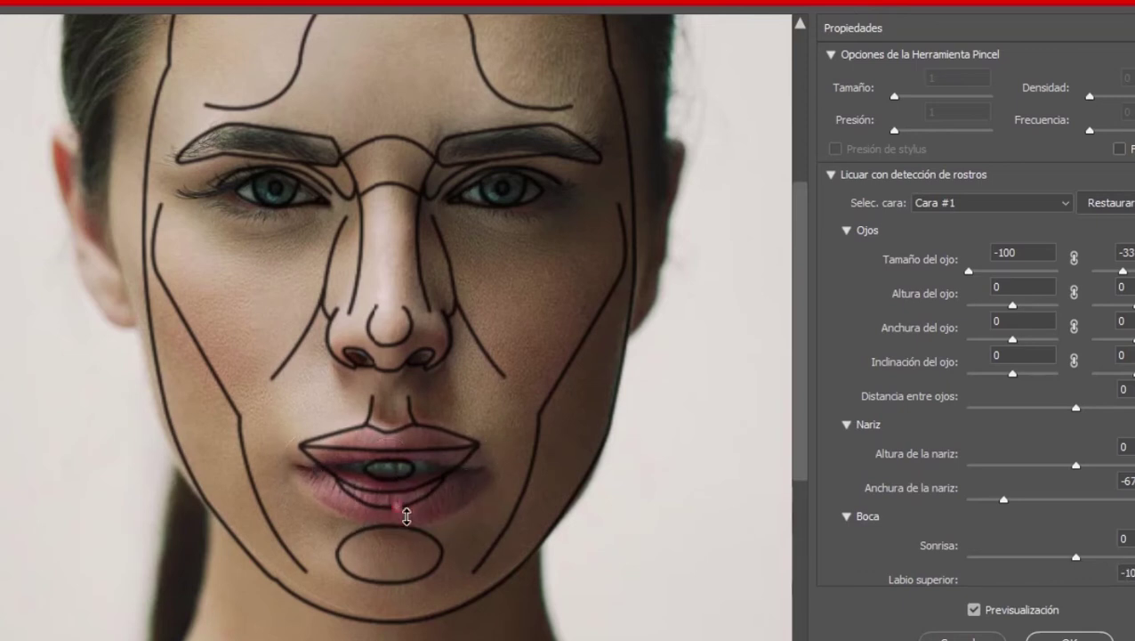
key("ctrl+z")
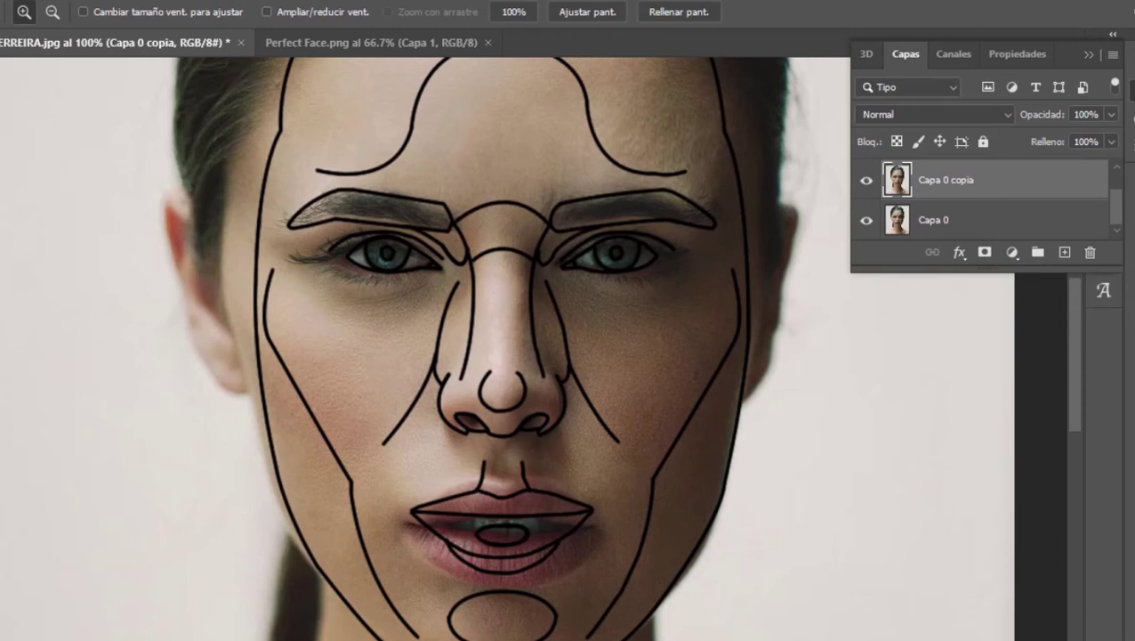
Step: Darken the jaw contour on the picture's right side using the Burn tool with brush size 96, midtones and 33% exposure
left_click(61, 518)
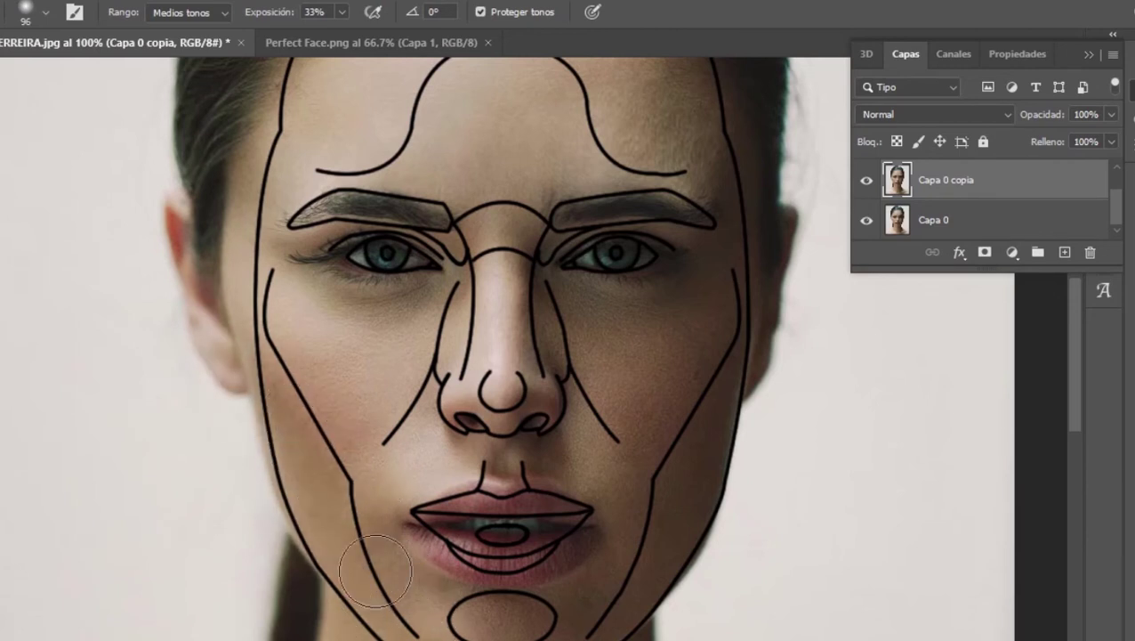
key("ctrl+z")
mouse_move(281, 355)
left_mouse_down()
mouse_move(354, 563)
mouse_move(411, 614)
left_mouse_up()
key("ctrl+z")
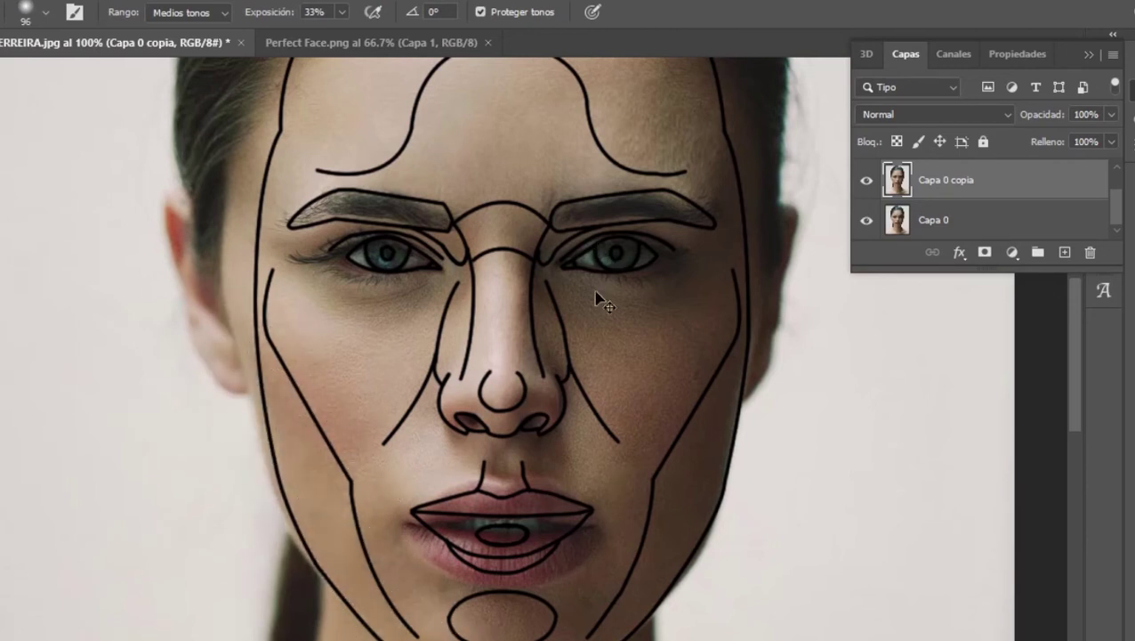
left_click_drag(754, 467, 657, 636)
mouse_move(309, 406)
left_mouse_down()
mouse_move(342, 497)
mouse_move(434, 618)
left_mouse_up()
key("ctrl+z")
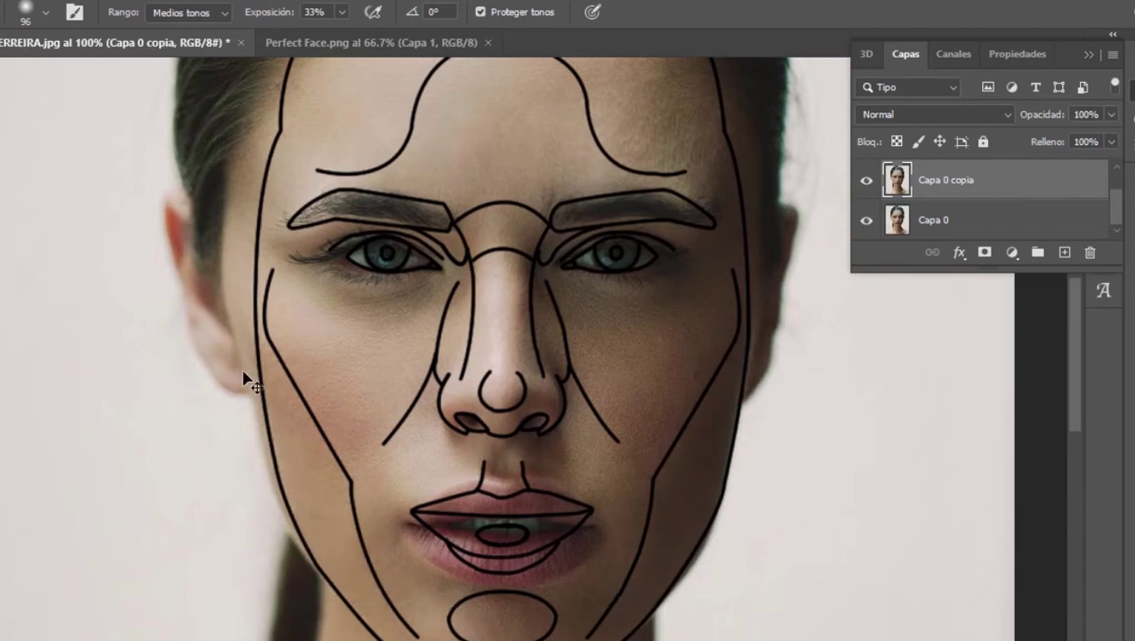
Step: Burn the cheek and jaw contour on the picture's left side along the template, undoing and repainting strokes until the shading is even
left_click_drag(283, 374, 437, 639)
left_click_drag(1078, 336, 1080, 352)
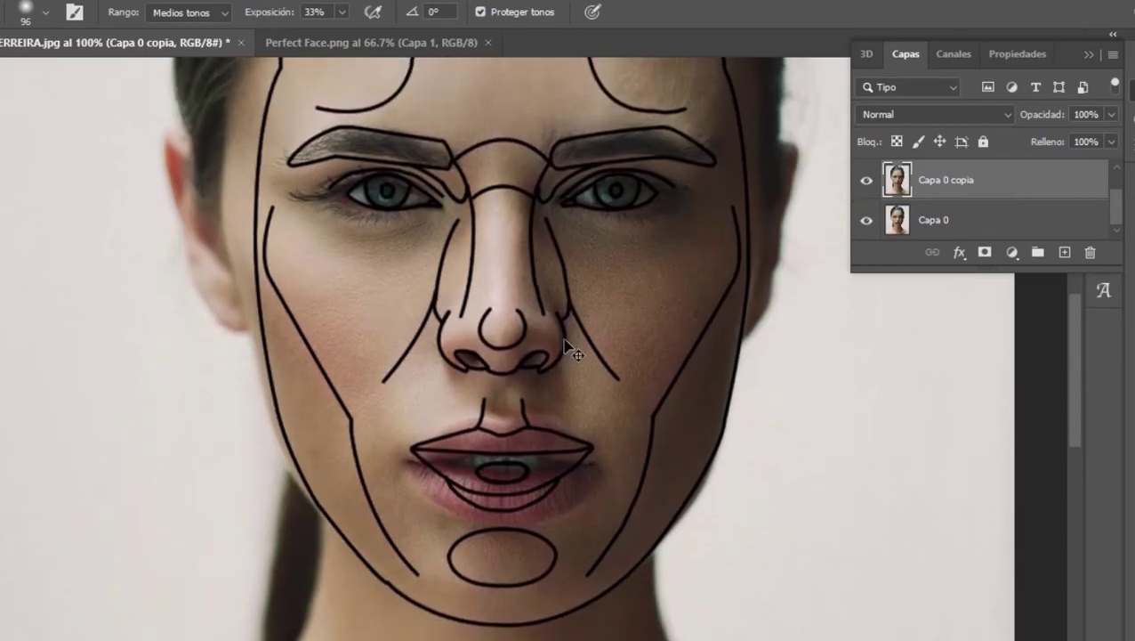
key("ctrl+z")
left_click_drag(276, 334, 416, 573)
key("ctrl+z")
left_click_drag(271, 302, 391, 534)
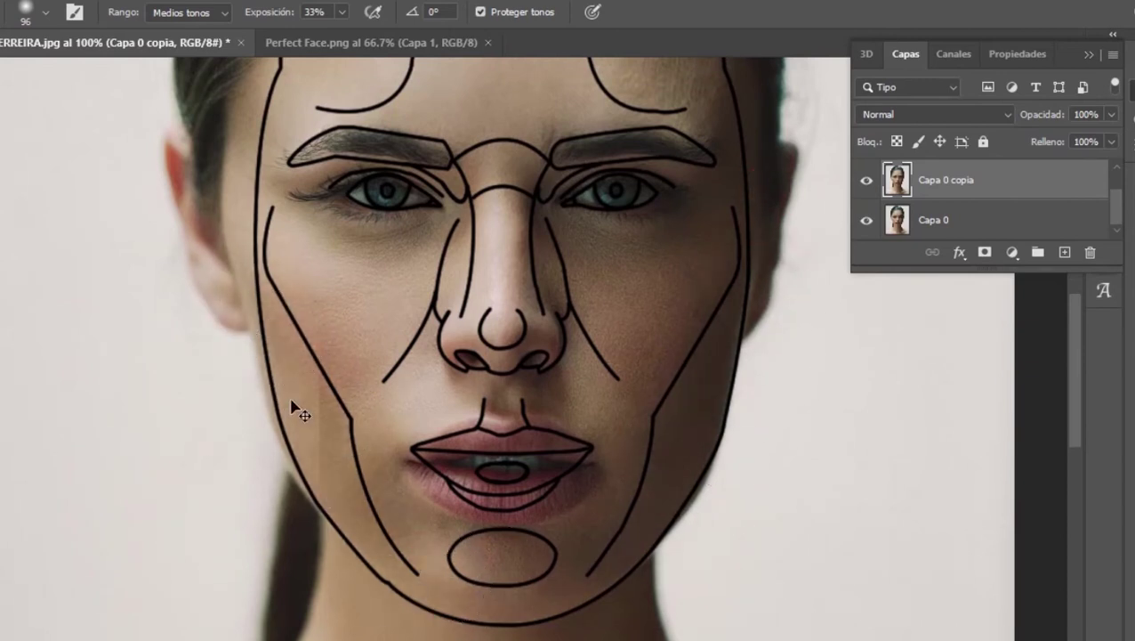
mouse_move(297, 288)
left_mouse_down()
mouse_move(314, 443)
mouse_move(383, 525)
left_mouse_up()
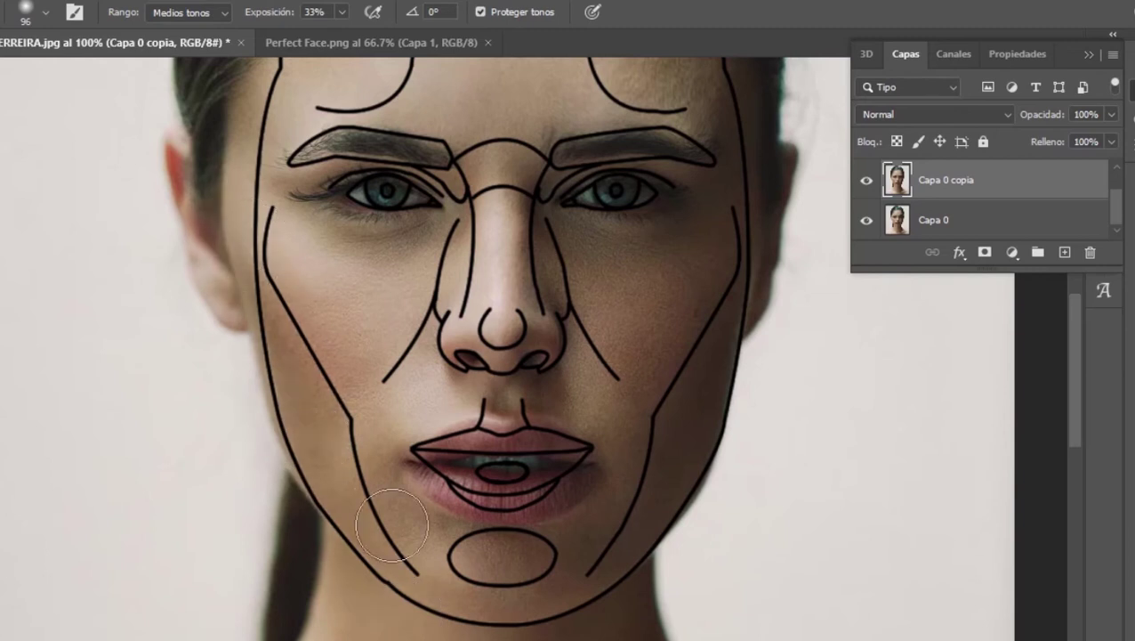
key("ctrl+z")
left_click_drag(314, 302, 383, 534)
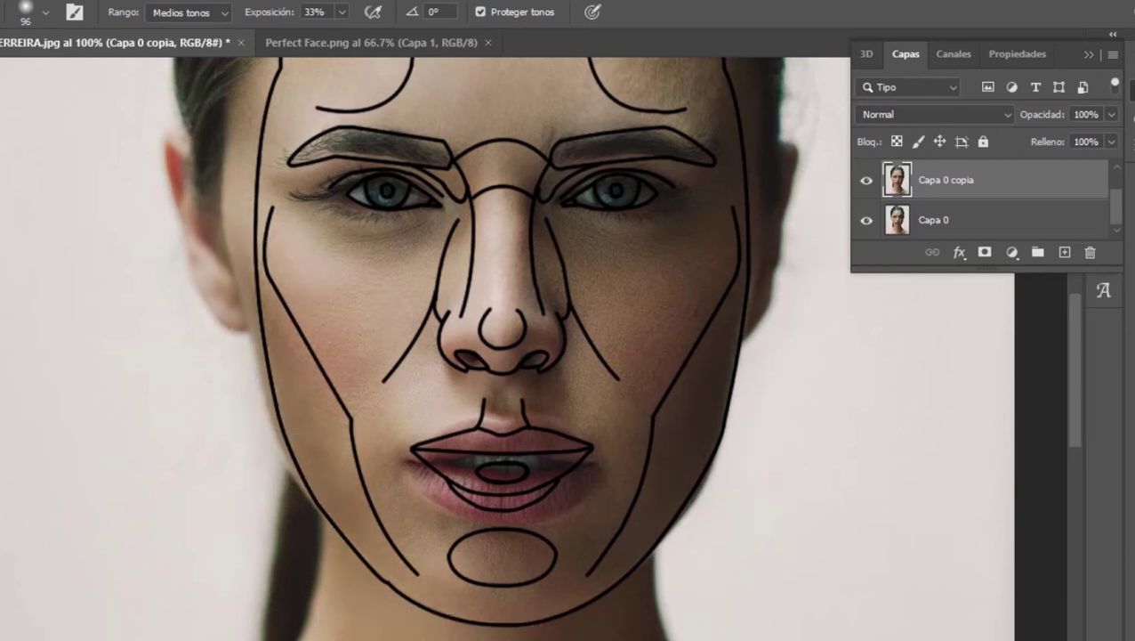
Step: Reduce the Burn brush size to 76 and shade the side of the nose and the area below the left eyebrow
left_click(45, 16)
left_click_drag(70, 69, 64, 75)
left_click(478, 248)
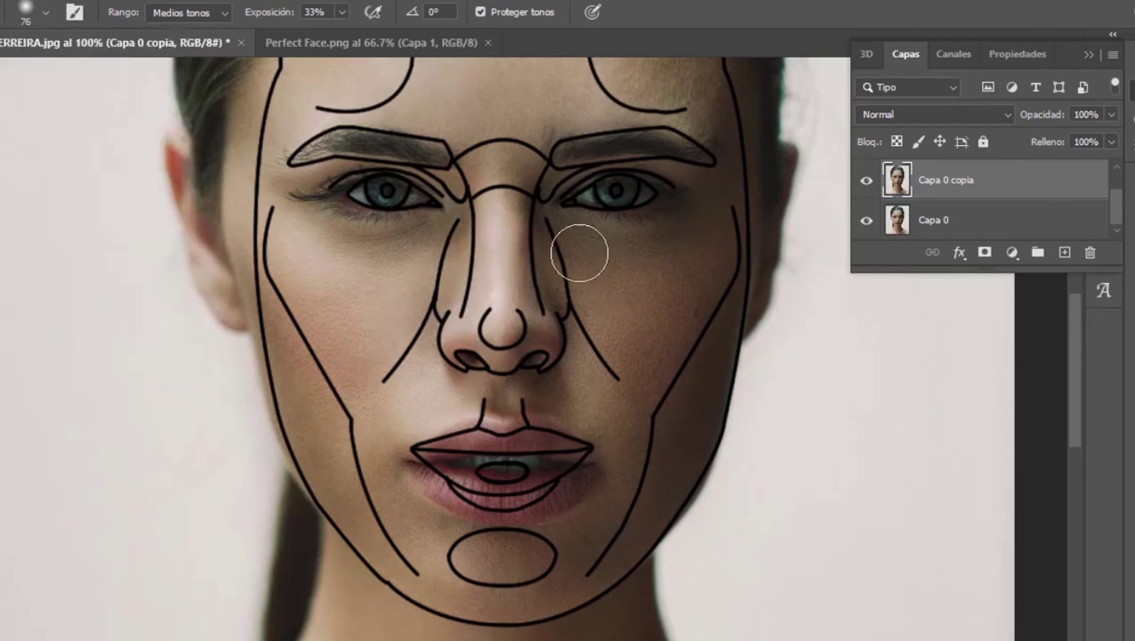
mouse_move(467, 203)
left_mouse_down()
mouse_move(493, 311)
mouse_move(455, 428)
left_mouse_up()
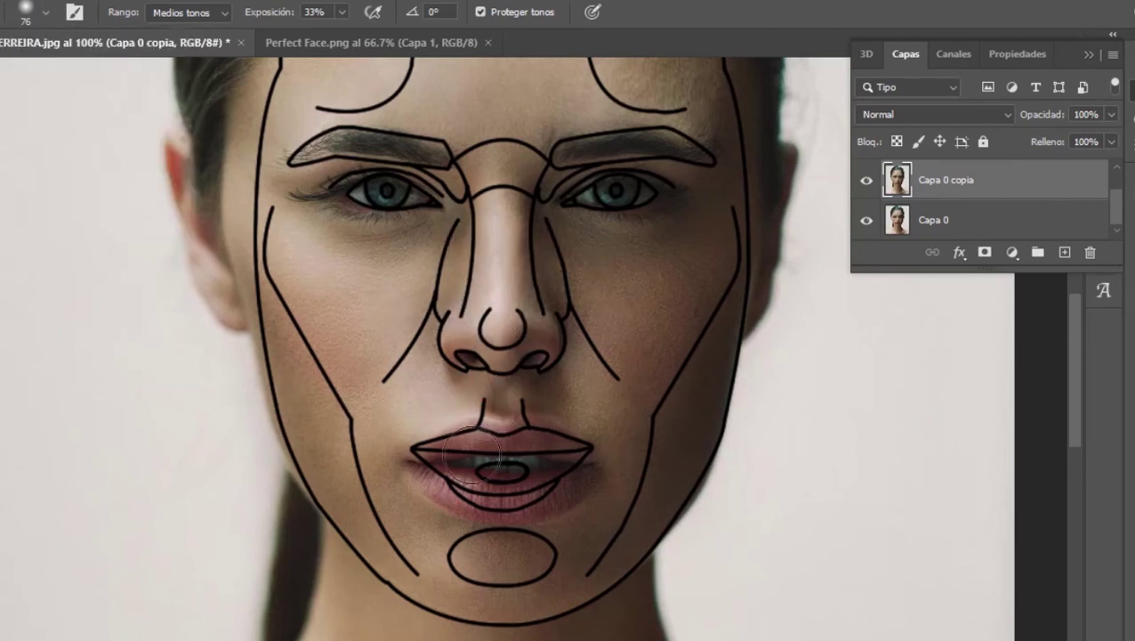
left_click_drag(275, 166, 378, 172)
Step: Brighten the irises using the Dodge tool with brush size 62, midtones and 50% exposure, and undo a trial stroke on the cheek
left_click(39, 499)
left_click_drag(478, 230, 484, 239)
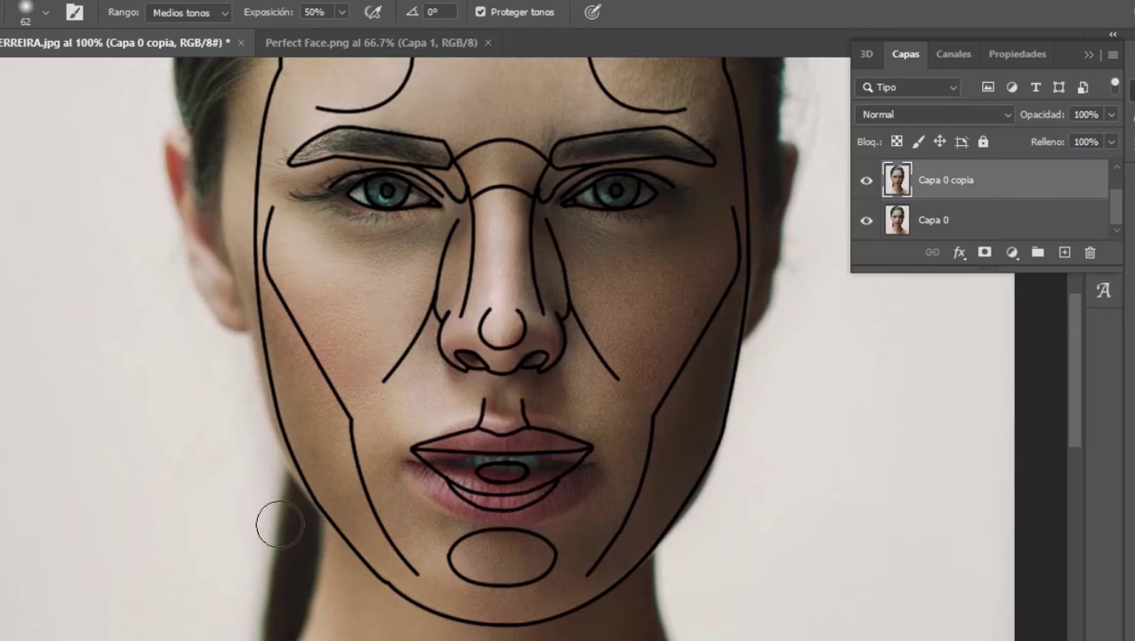
mouse_move(370, 253)
left_mouse_down()
mouse_move(466, 253)
mouse_move(452, 296)
left_mouse_up()
key("ctrl+z")
Step: Set the Dodge brush size to 92 and lighten the cheek below the eye on the picture's left side, undoing and repainting strokes
left_click(47, 12)
left_click_drag(67, 77, 71, 80)
left_click(356, 194)
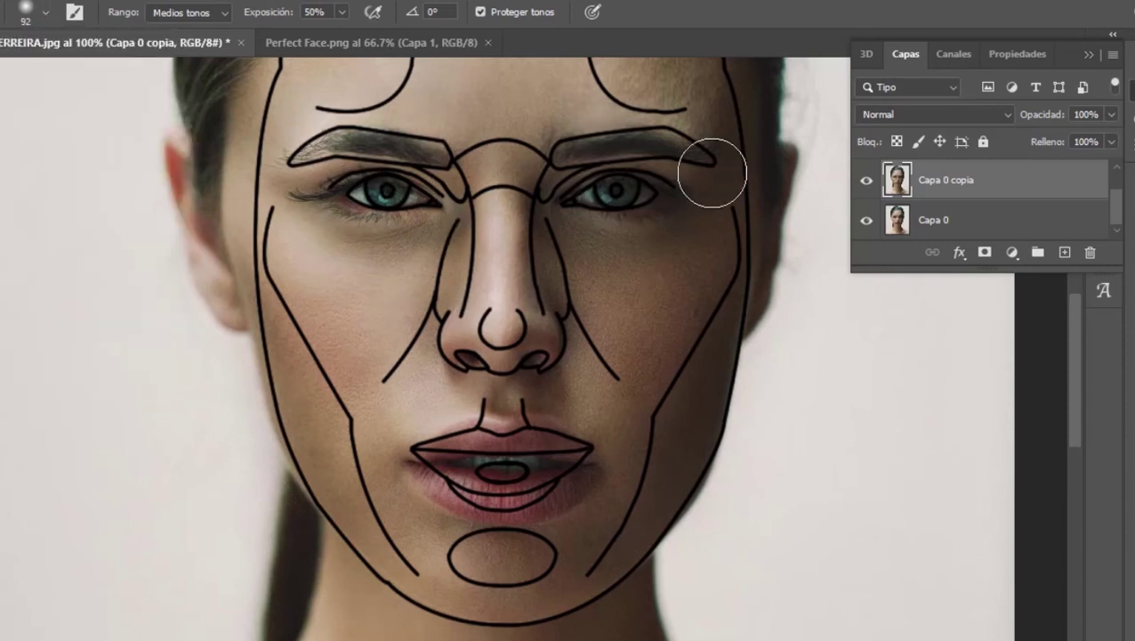
left_click_drag(294, 229, 462, 244)
key("ctrl+z")
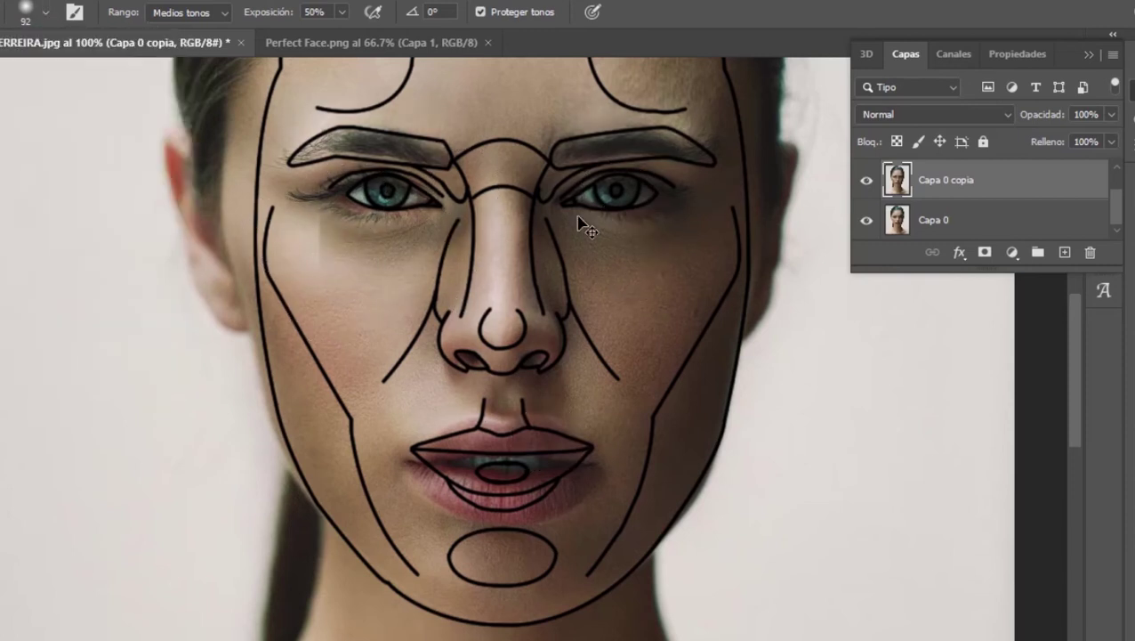
key("ctrl+shift+z")
key("ctrl+z")
mouse_move(321, 259)
left_mouse_down()
mouse_move(532, 247)
mouse_move(436, 252)
left_mouse_up()
key("ctrl+z")
left_click_drag(322, 232, 407, 254)
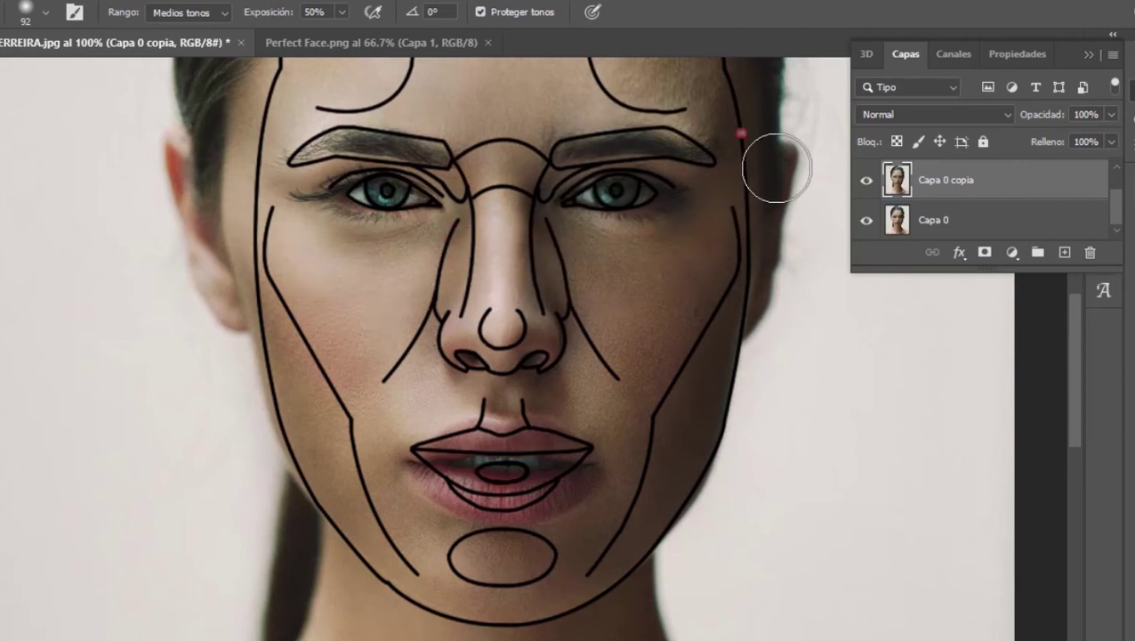
Step: Dodge the chin oval at brush size 92, and lighten the shoulders and collarbones at brush size 325
mouse_move(570, 605)
left_mouse_down()
mouse_move(486, 596)
mouse_move(570, 588)
mouse_move(580, 623)
left_mouse_up()
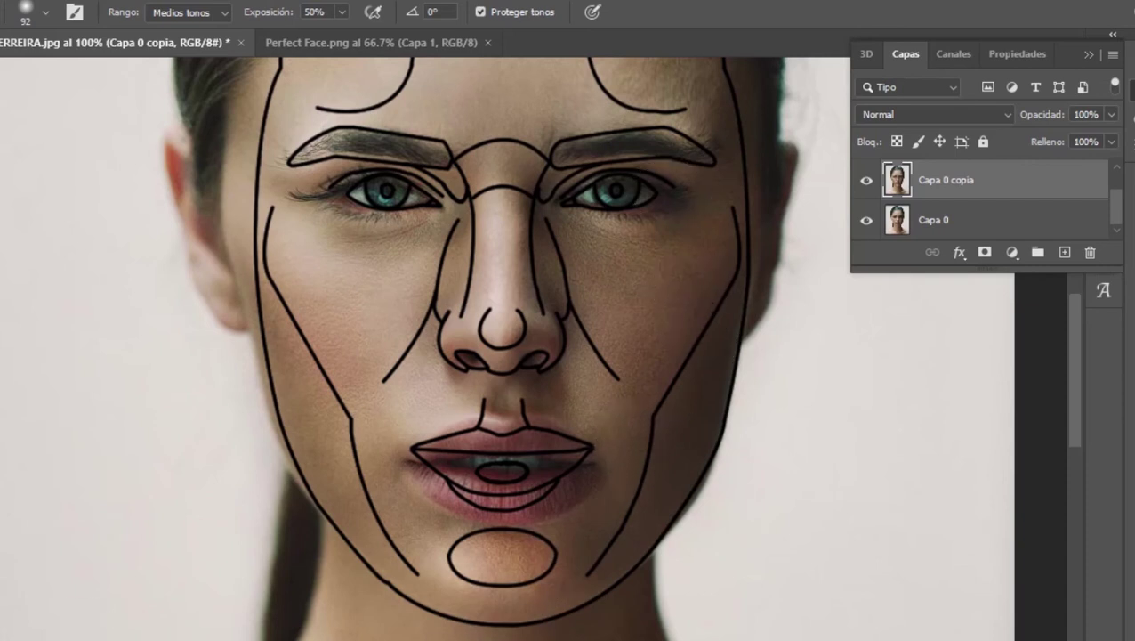
key("ctrl+plus")
key("ctrl+minus")
key("ctrl+minus")
key("ctrl+minus")
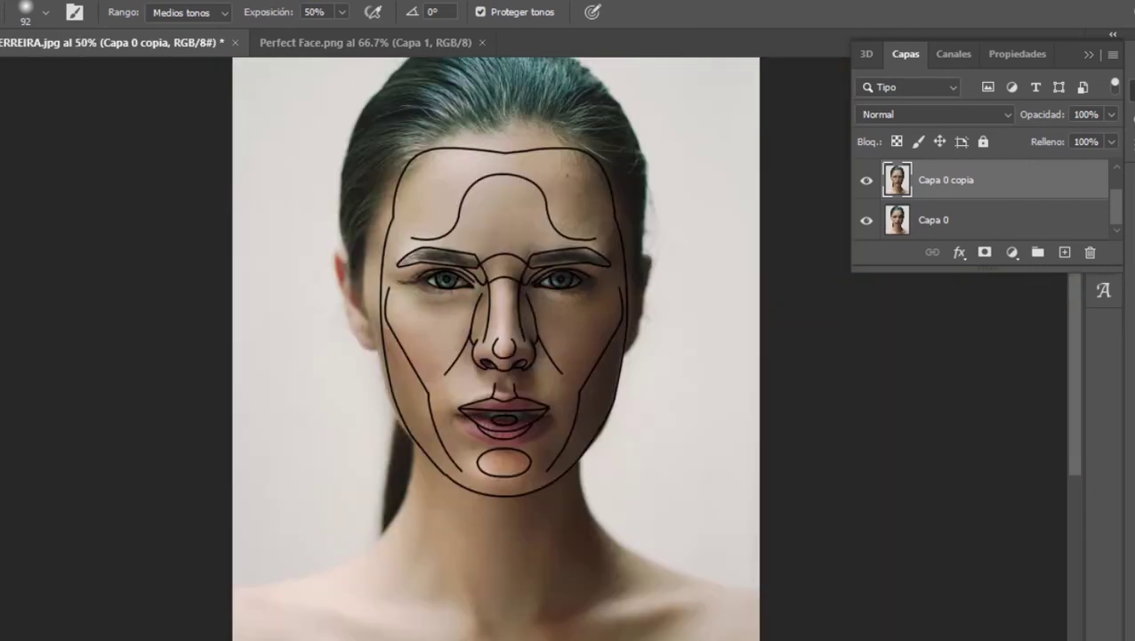
left_click(45, 12)
left_click_drag(73, 76, 114, 76)
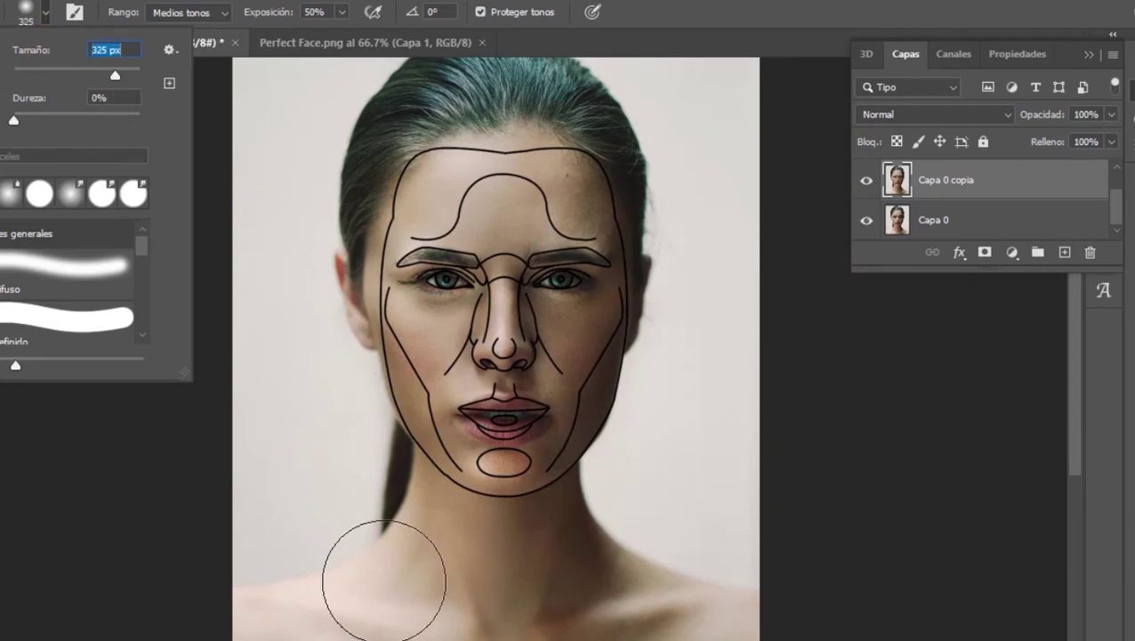
mouse_move(386, 583)
left_mouse_down()
mouse_move(464, 628)
mouse_move(645, 621)
left_mouse_up()
Step: Shade the collarbones and the shoulder on the picture's right side using the Burn tool with brush size 403 and 33% exposure
left_click(1, 356)
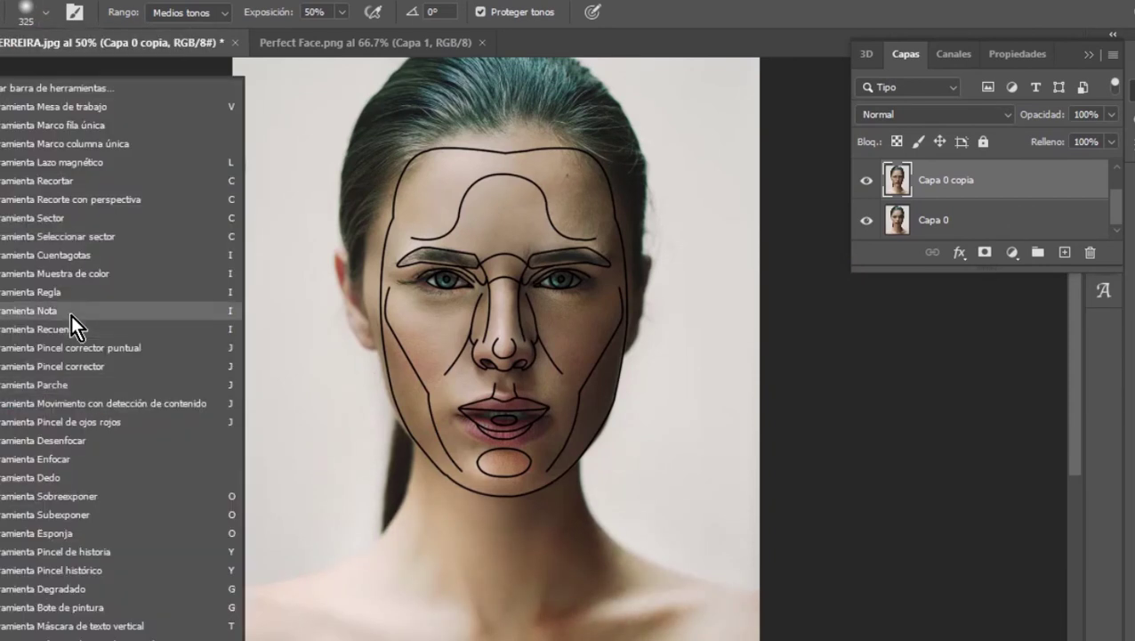
left_click(102, 516)
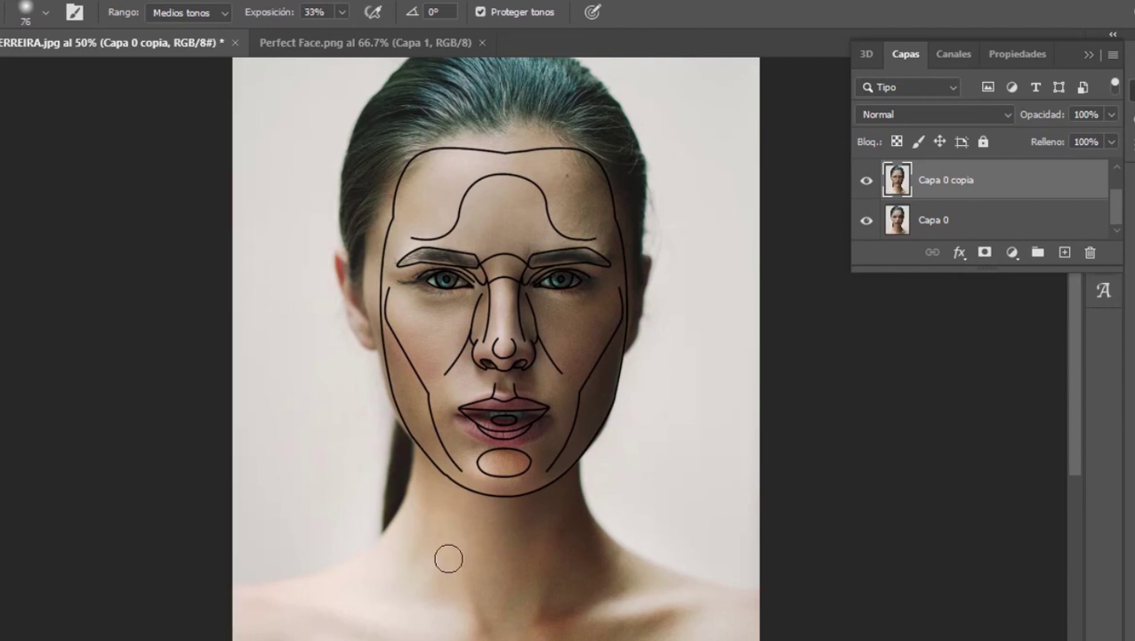
left_click(44, 12)
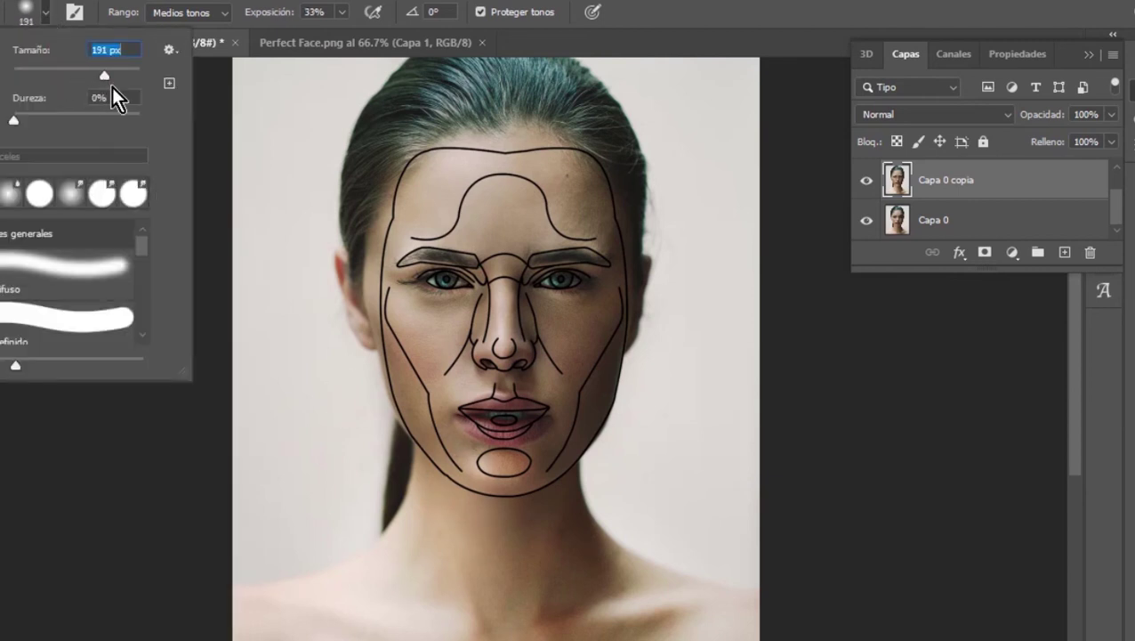
mouse_move(533, 617)
left_mouse_down()
mouse_move(508, 587)
mouse_move(636, 634)
left_mouse_up()
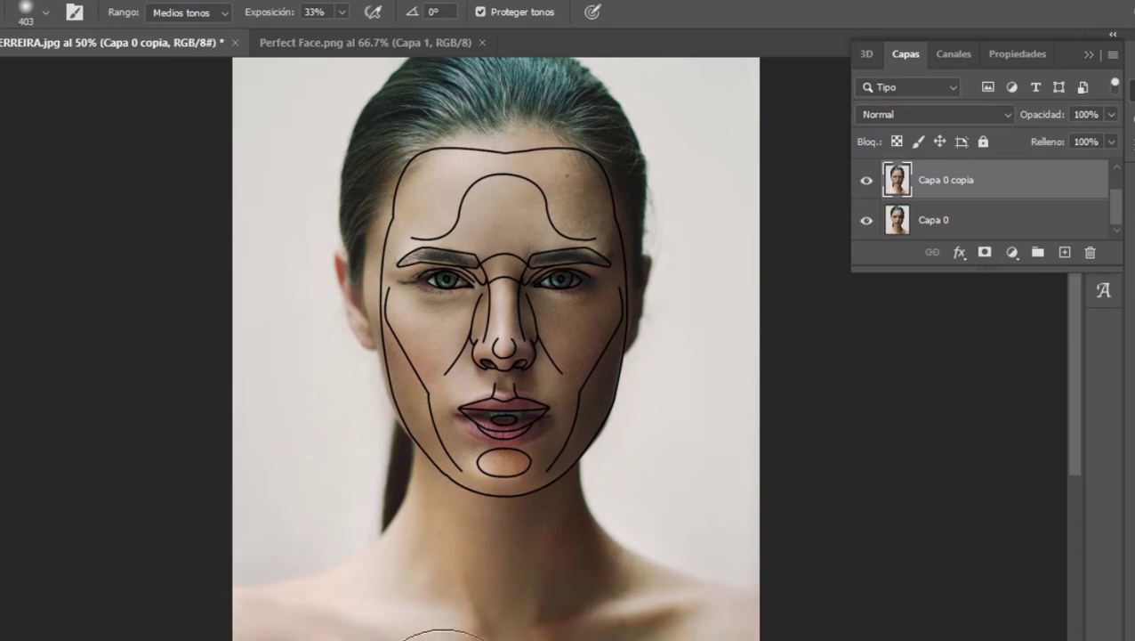
left_click_drag(443, 640, 808, 640)
mouse_move(619, 579)
left_mouse_down()
mouse_move(714, 639)
mouse_move(694, 637)
left_mouse_up()
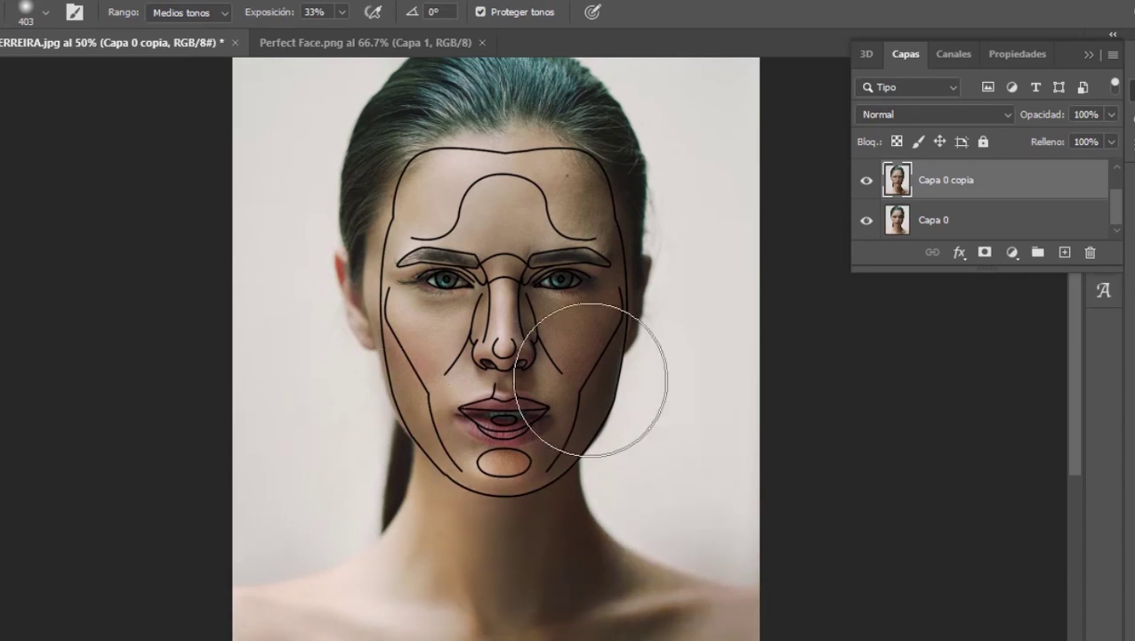
Step: Select the face template layer Capa 2 and hide it
left_click(1089, 56)
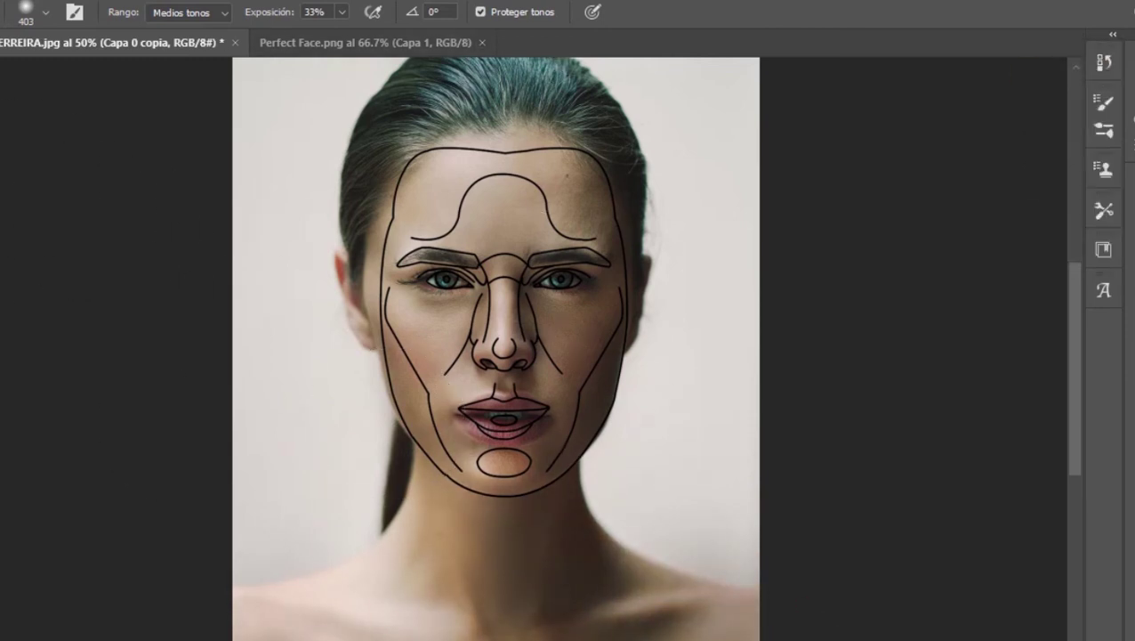
key("v")
key("F7")
left_click(1019, 183)
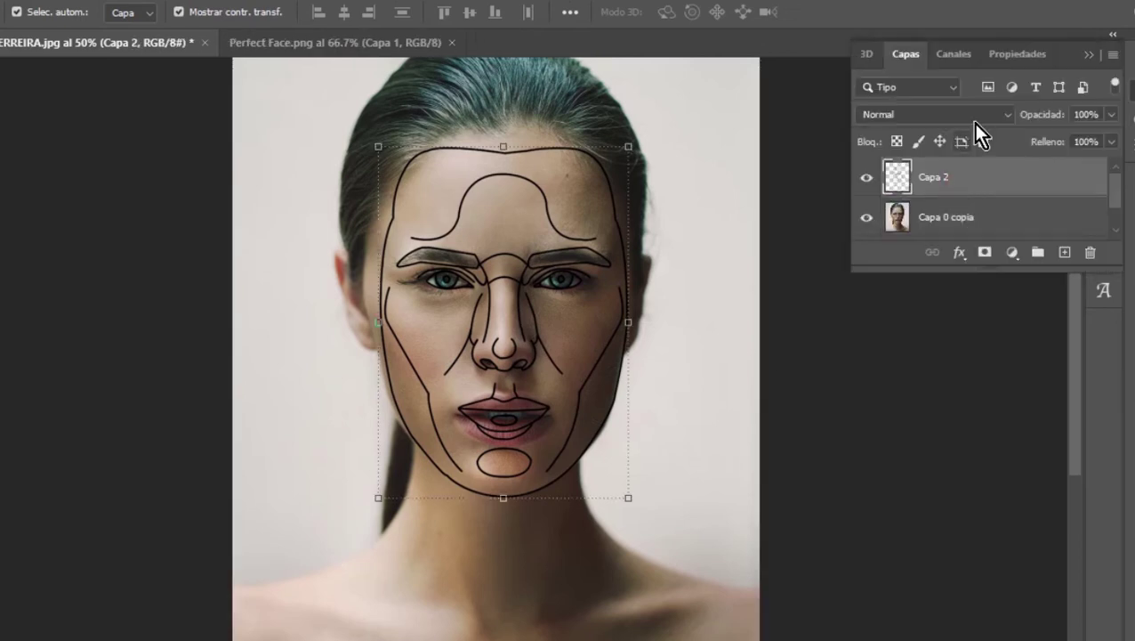
left_click(866, 177)
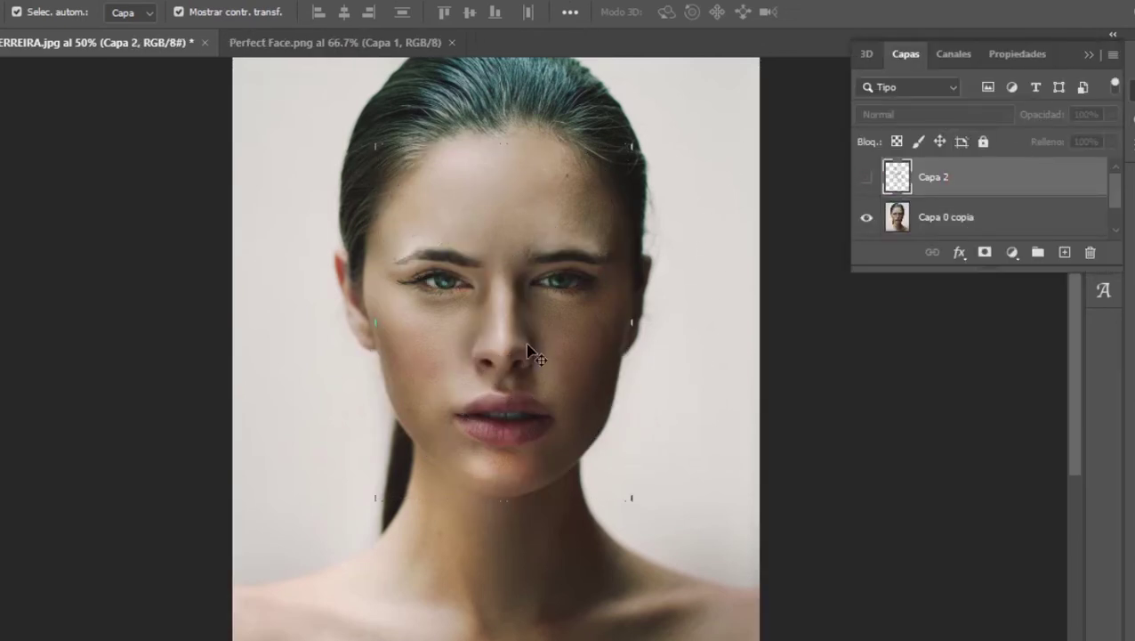
Step: Lower the opacity of Capa 0 copia to 0% and return it to 100% to compare the retouch with the original portrait
left_click(1067, 216)
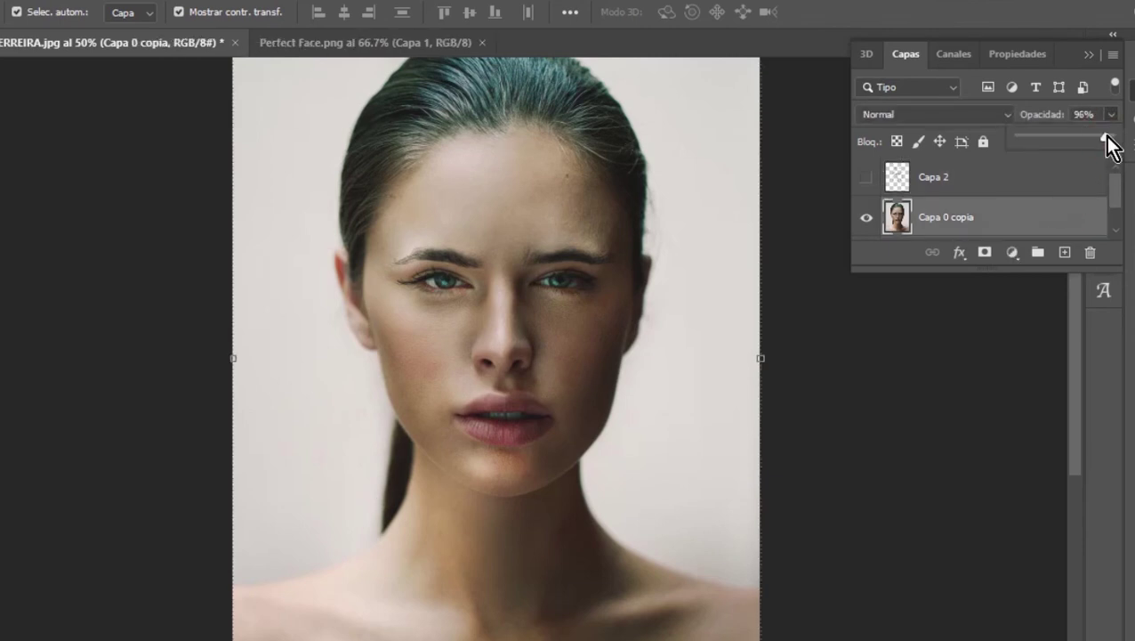
mouse_move(1093, 137)
left_mouse_down()
mouse_move(1019, 137)
mouse_move(1111, 137)
left_mouse_up()
key("shift+Down")
key("shift+Down")
key("shift+Down")
key("shift+Down")
key("shift+Down")
key("shift+Down")
key("shift+Down")
key("shift+Down")
key("shift+Down")
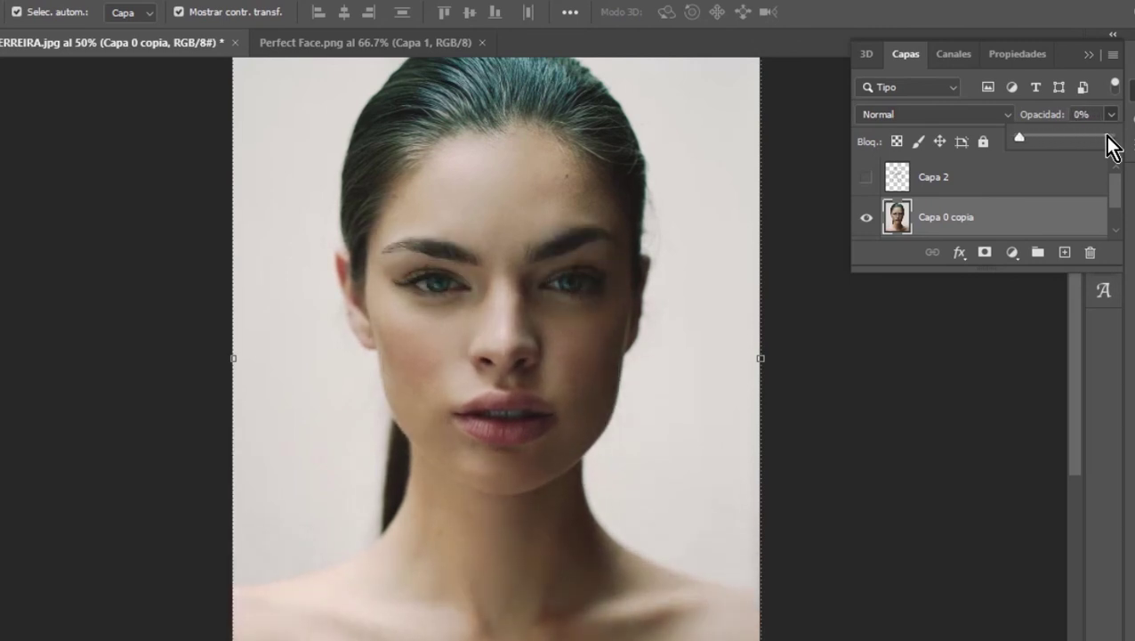
key("shift+Up")
key("shift+Up")
key("shift+Up")
key("shift+Up")
key("shift+Up")
key("shift+Up")
key("shift+Up")
key("shift+Up")
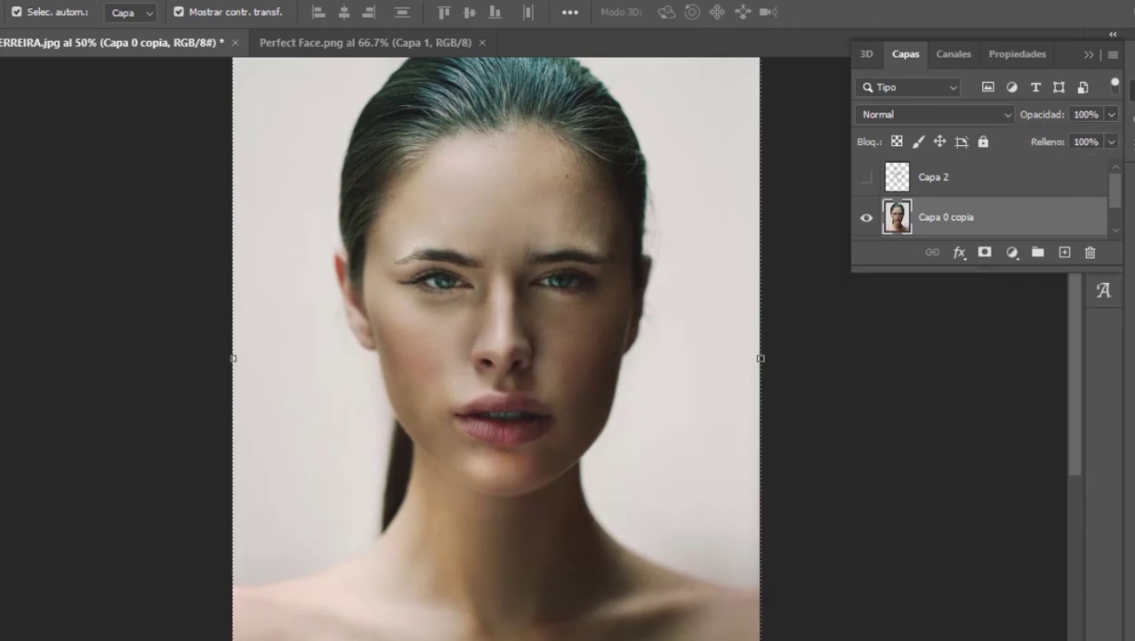
Step: Open the Liquify filter on the retouched portrait layer Capa 0 copia and show its zoom level choices
key("ctrl+plus")
key("ctrl+plus")
key("ctrl+plus")
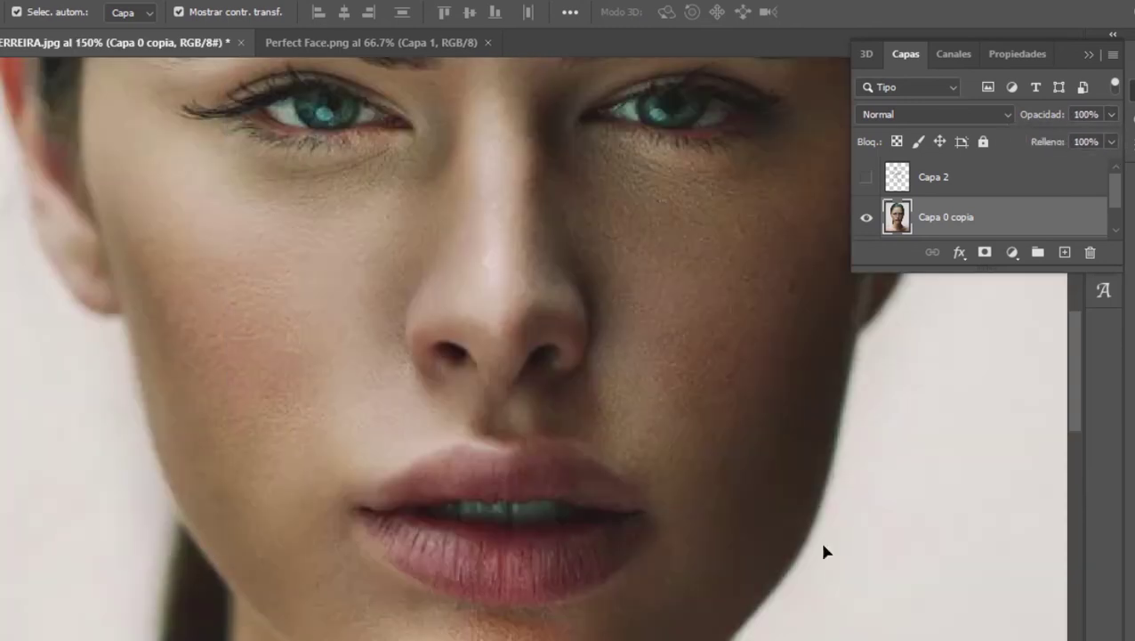
left_click(1089, 55)
left_click_drag(1075, 360, 1082, 295)
left_click(233, 1)
left_click(345, 166)
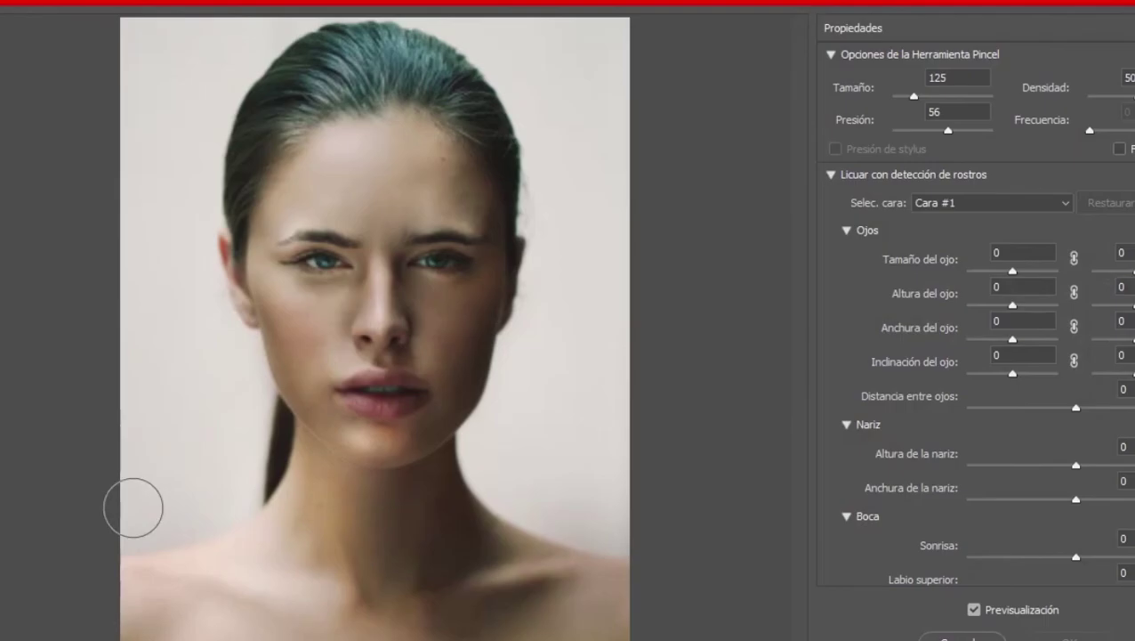
left_click(108, 638)
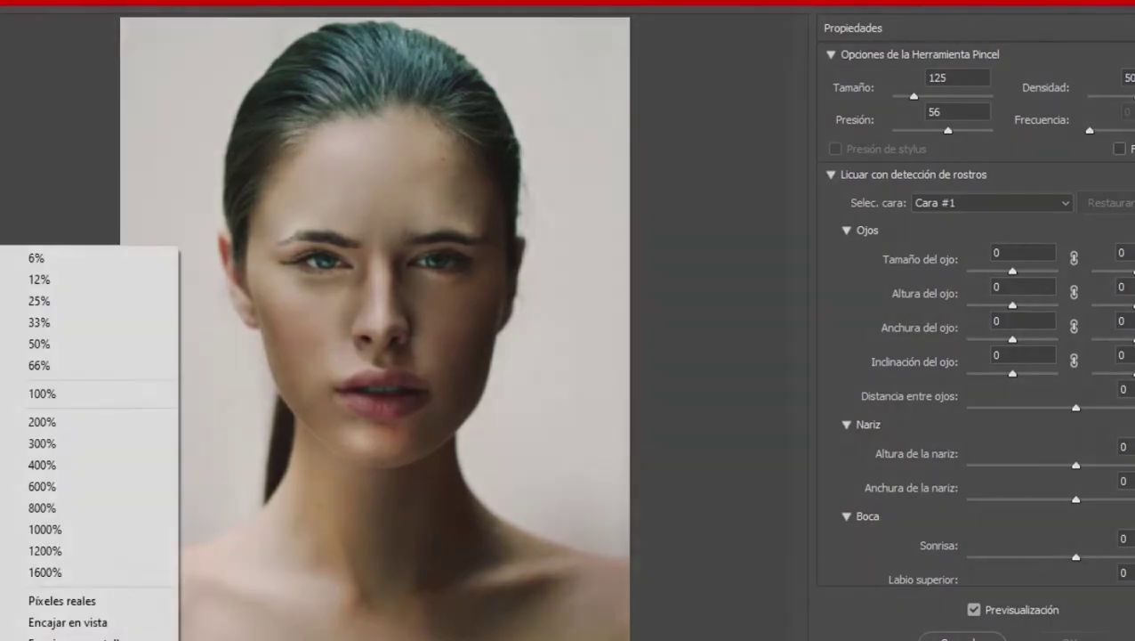